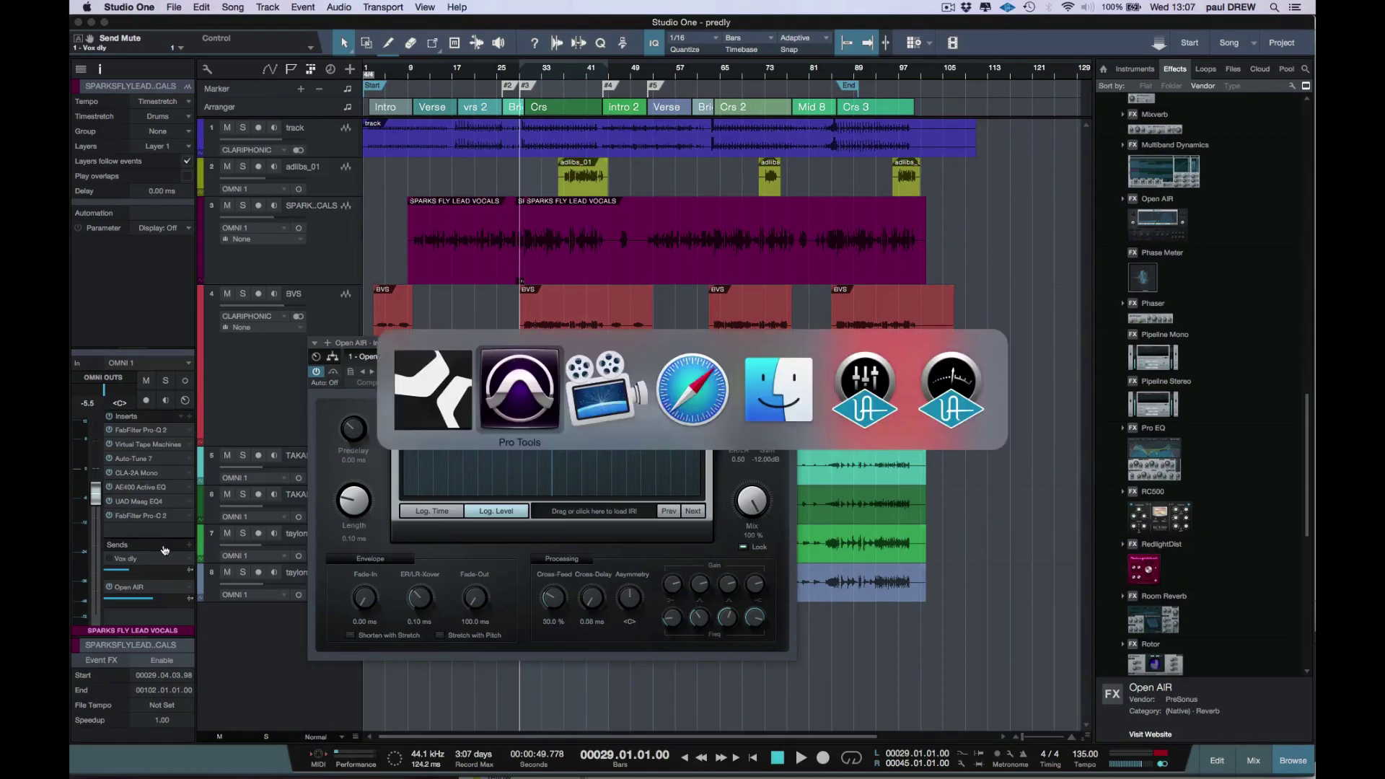
Step: Switch to Finder and load P119 - Crystal Plate.wav from the 06 Plates folder into Open AIR as its impulse response
key(super+Tab)
key(super+Tab)
key(super+Tab)
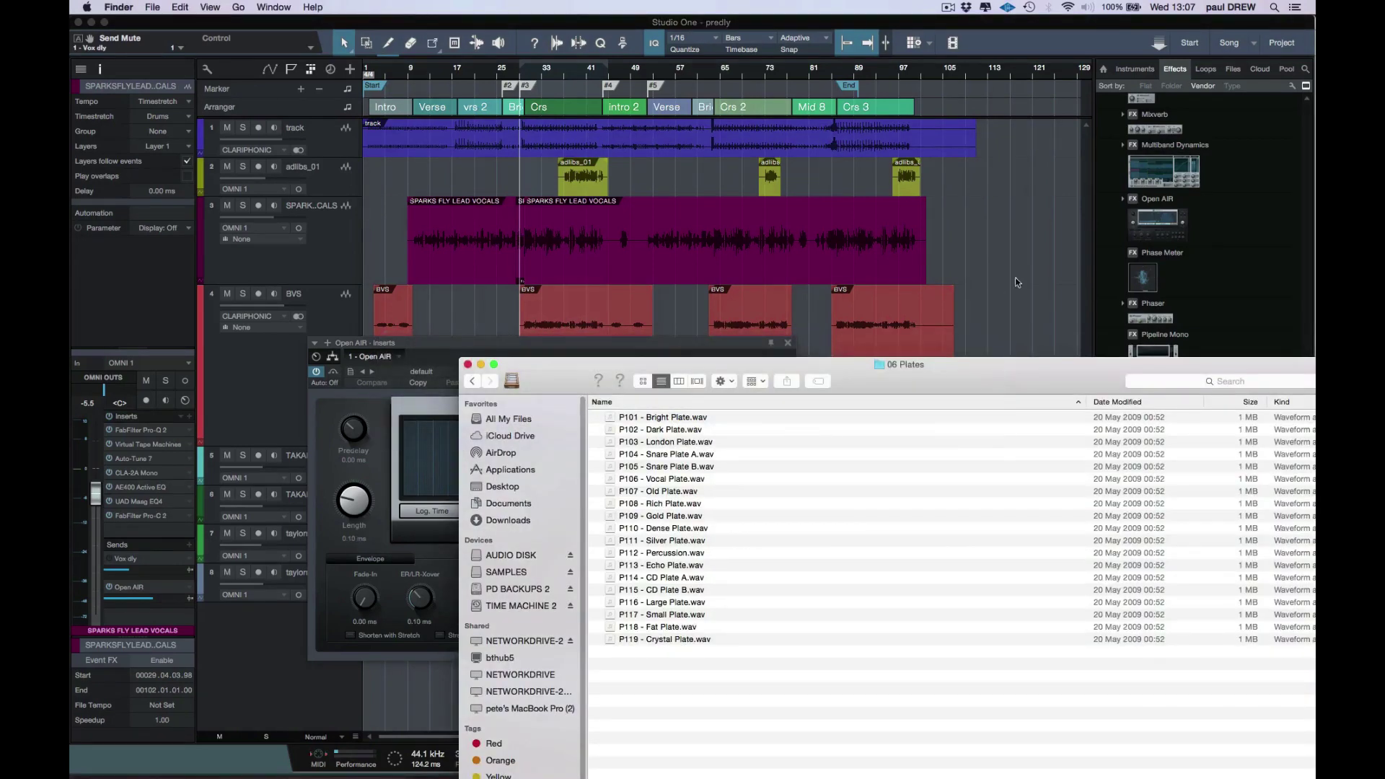
drag(951, 385, 1081, 105)
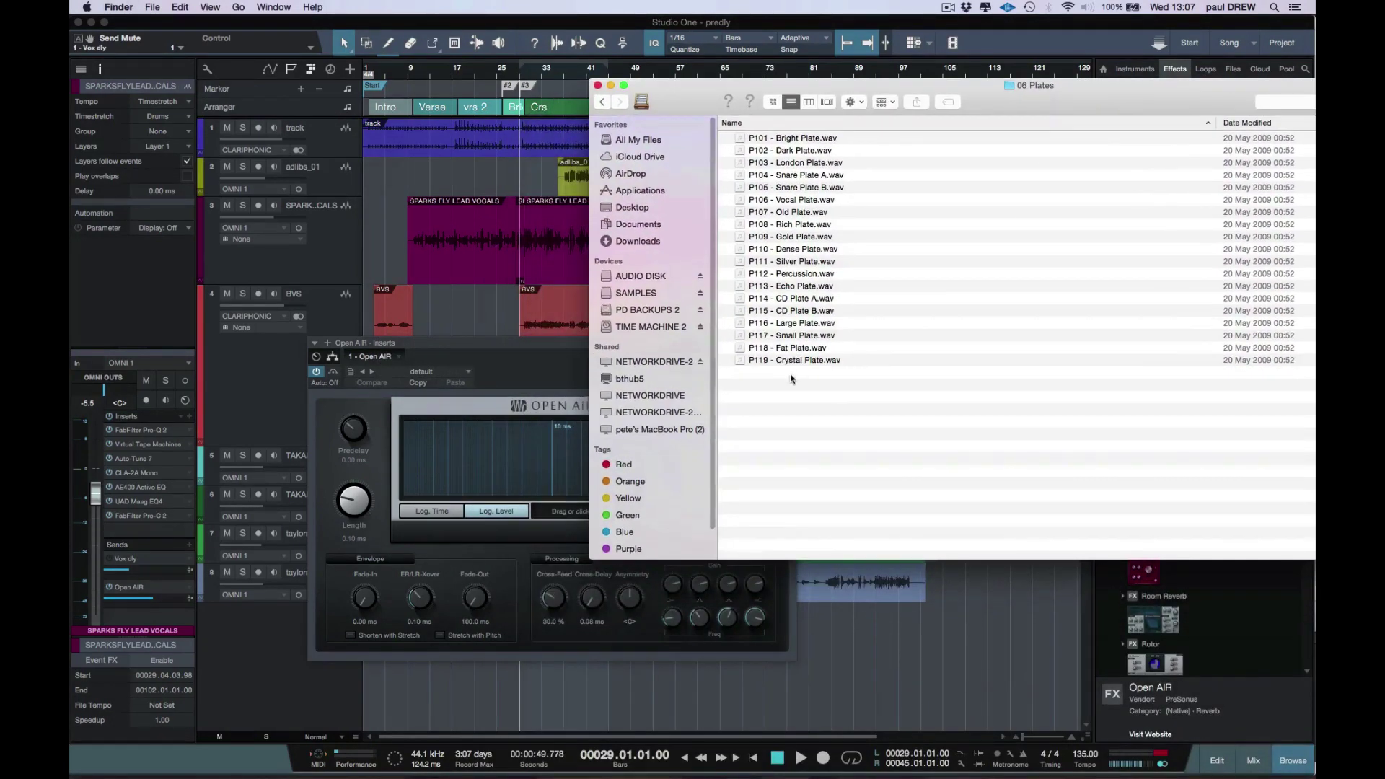
drag(786, 361, 489, 470)
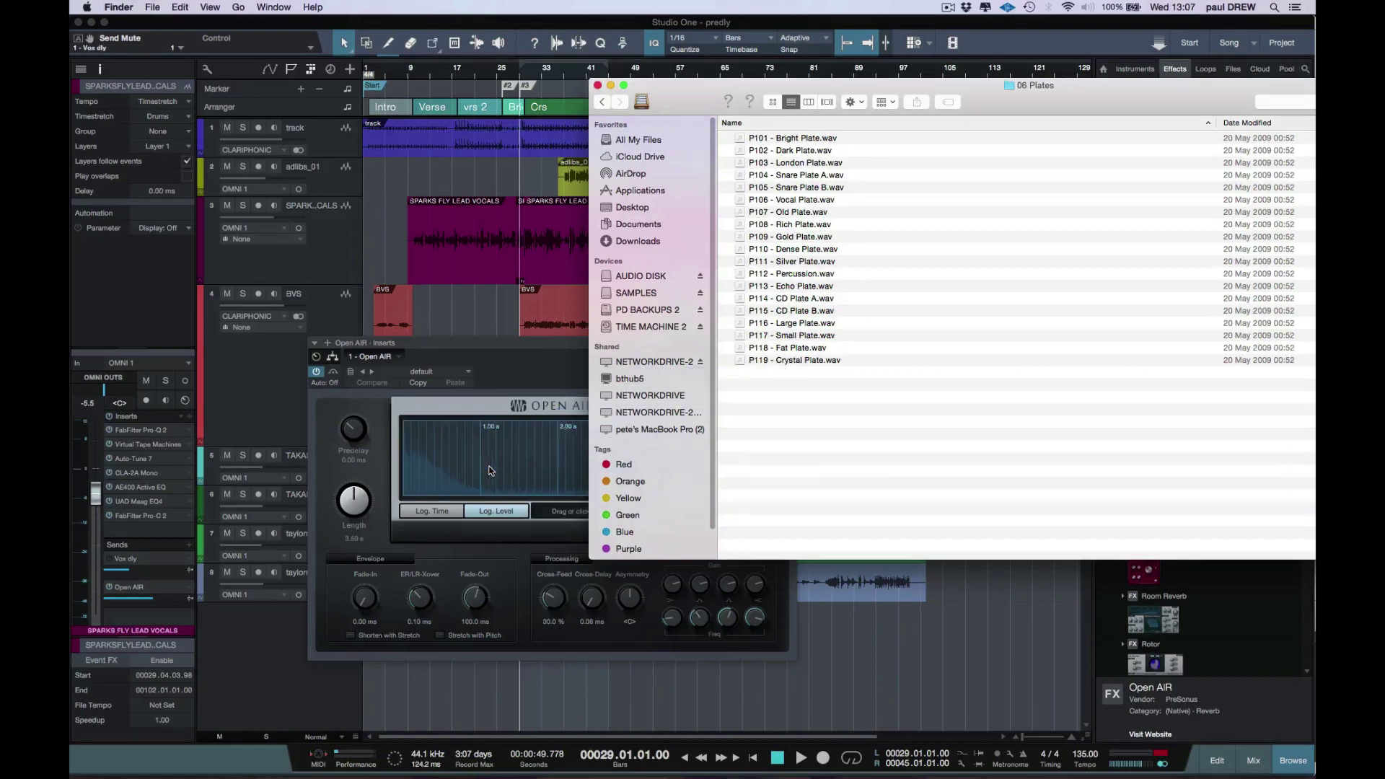
drag(510, 344, 407, 286)
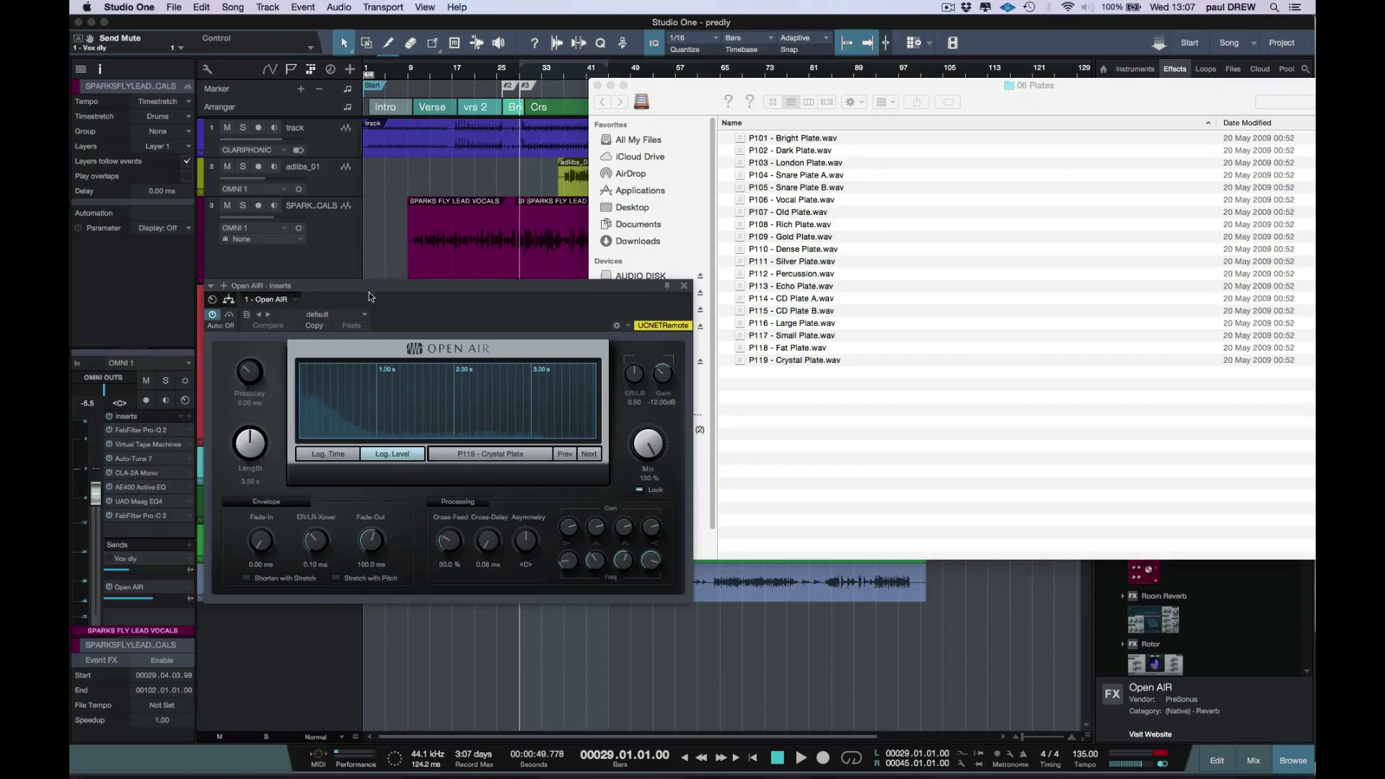
Step: Audition the plate reverb on the lead vocal from bar 29, first soloed and in the full mix
click(244, 208)
key(space)
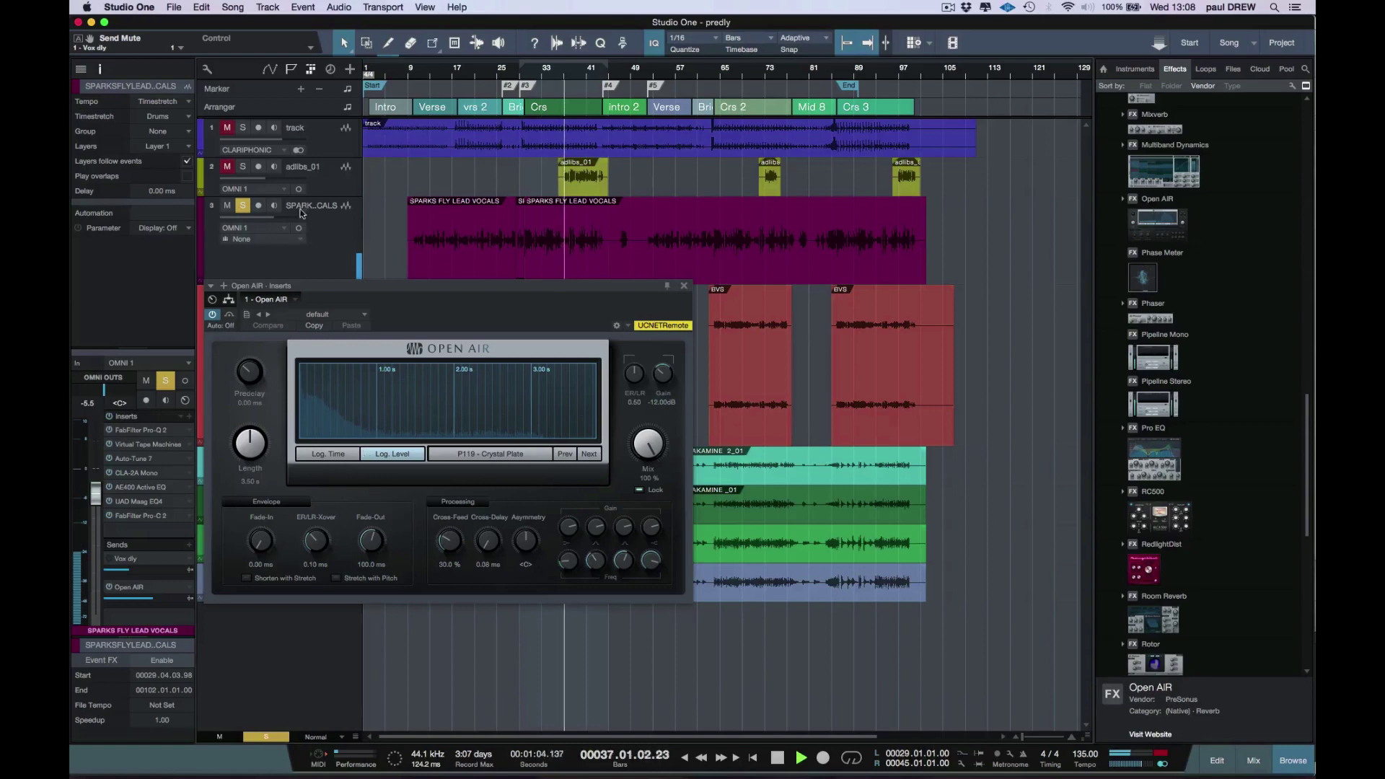
key(s)
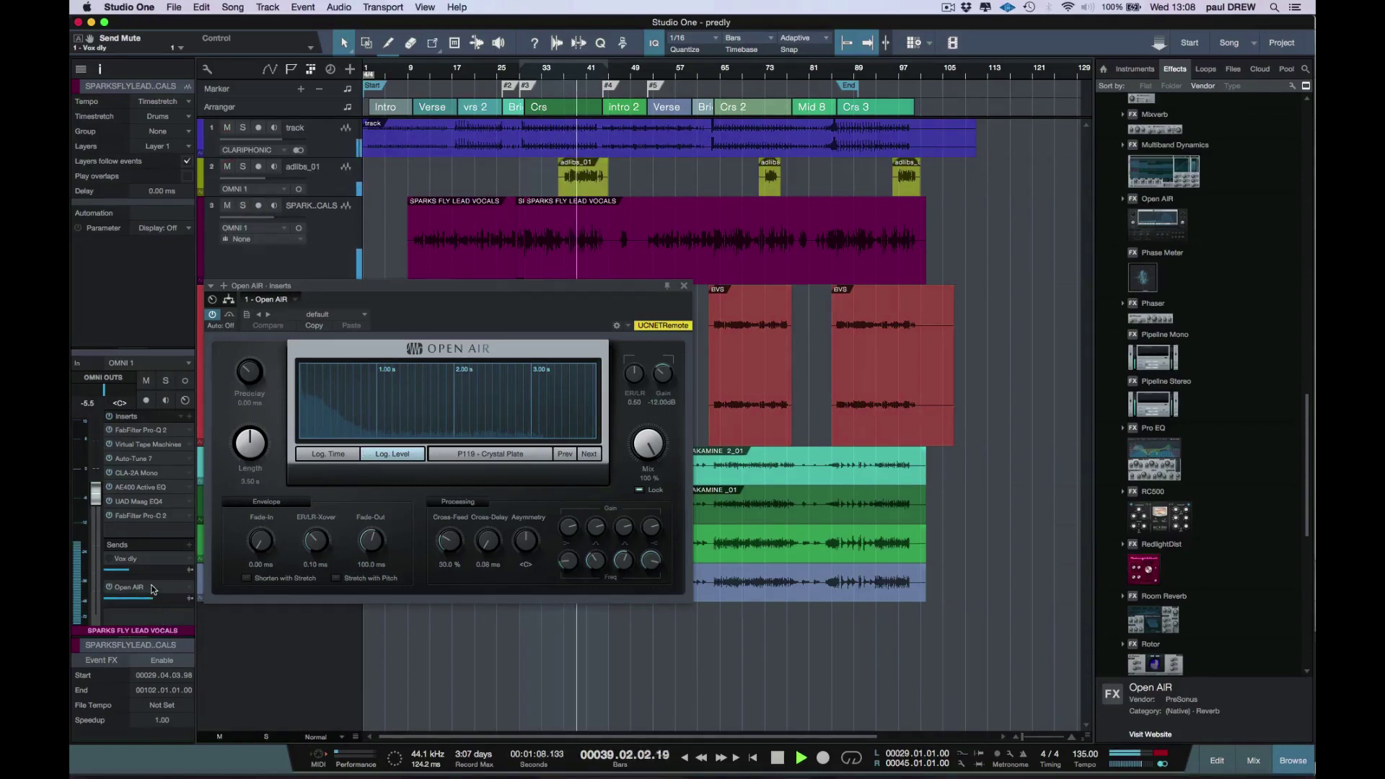
mouse_move(153, 570)
key(a)
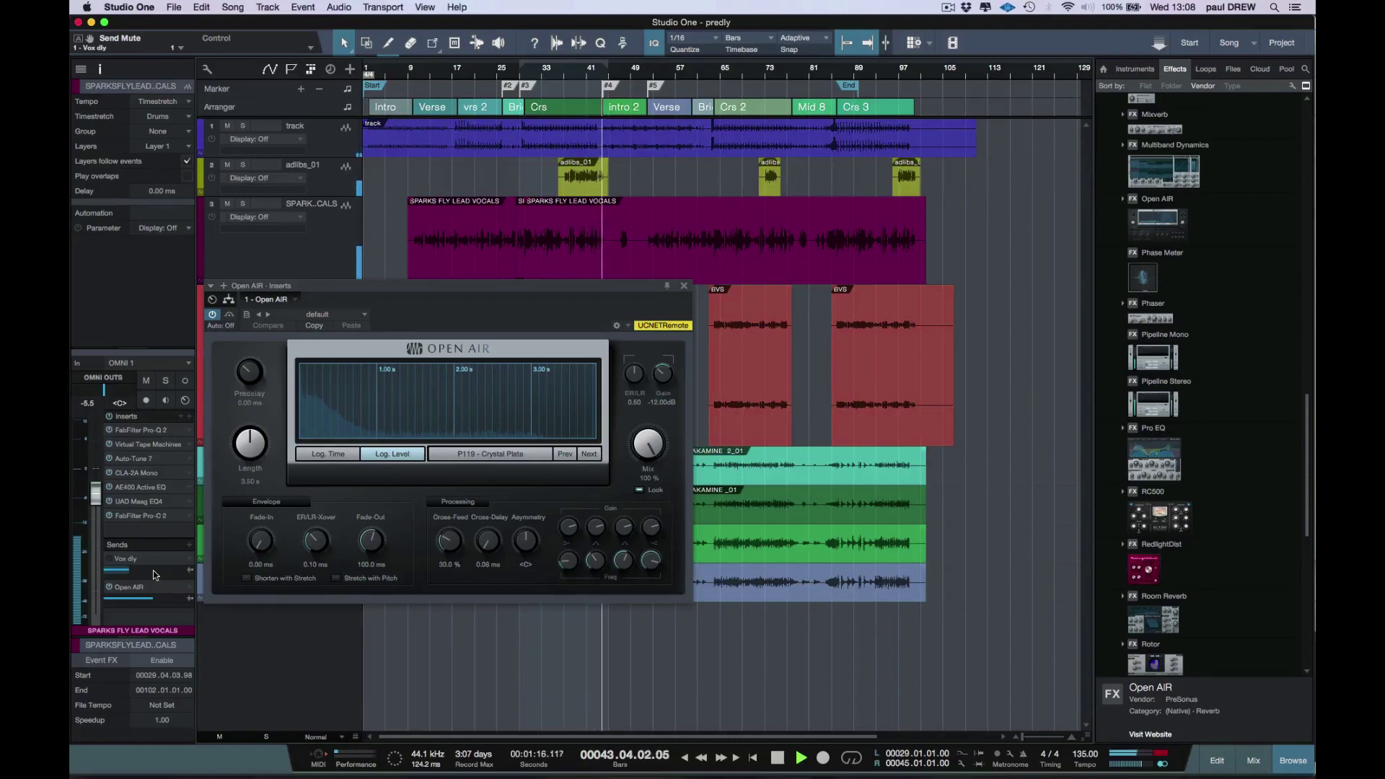
key(space)
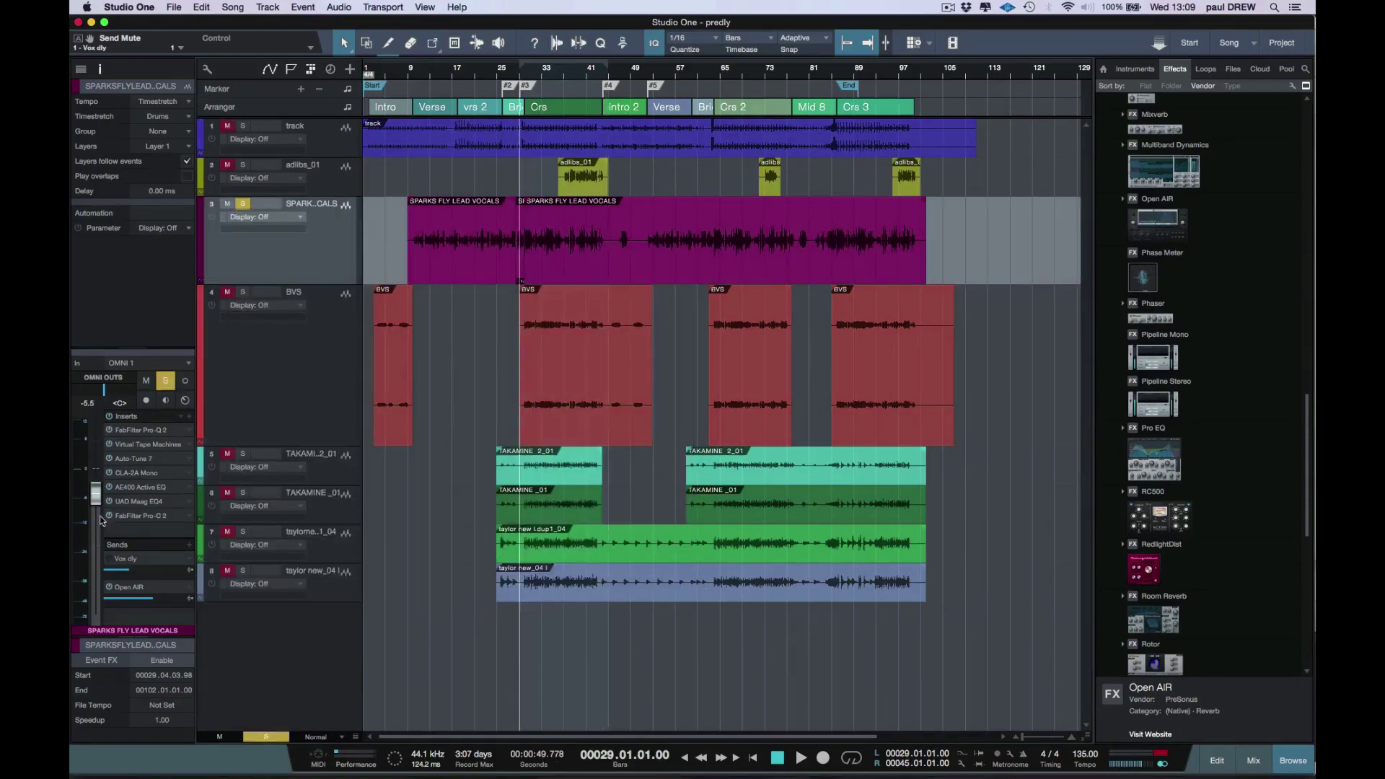
Step: Reopen Open AIR from the lead vocal's send and set its predelay to 55.6 ms
click(130, 593)
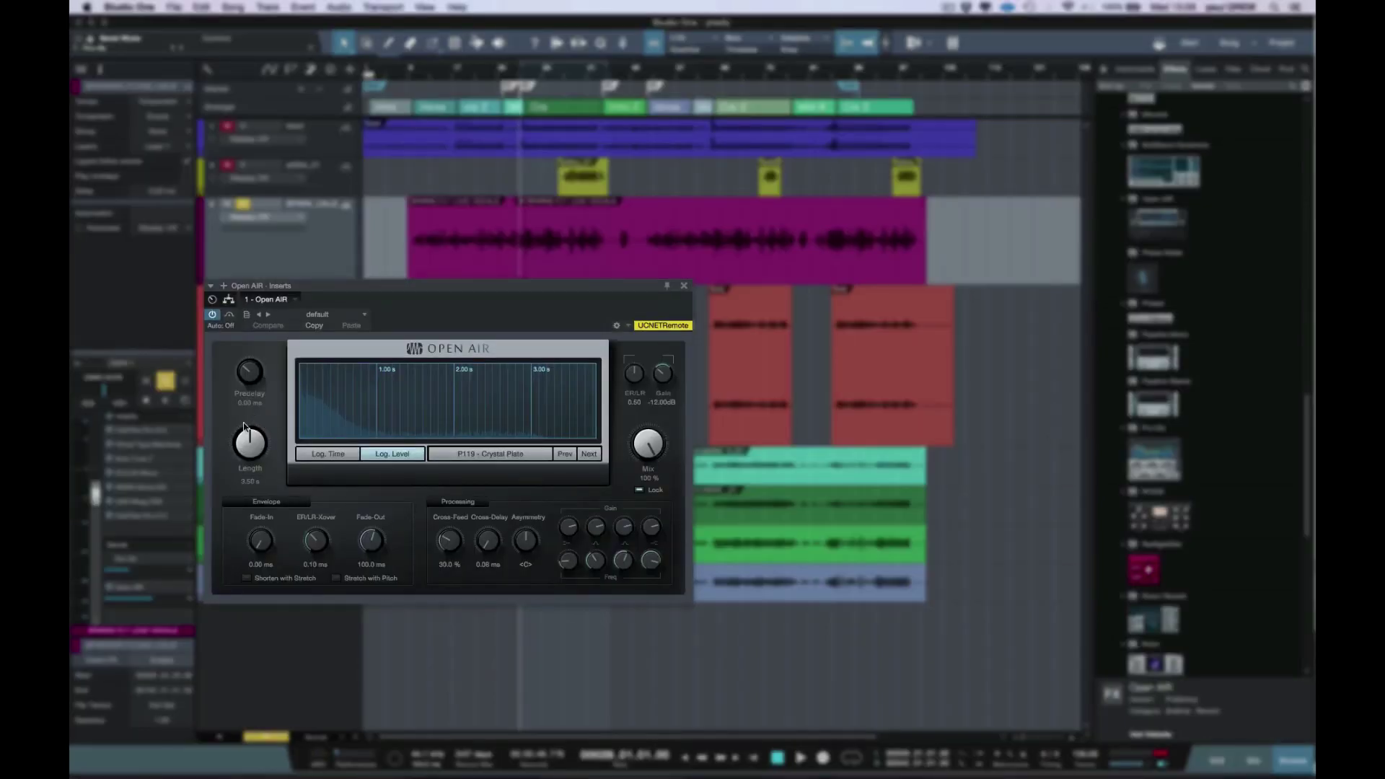
drag(243, 372, 252, 289)
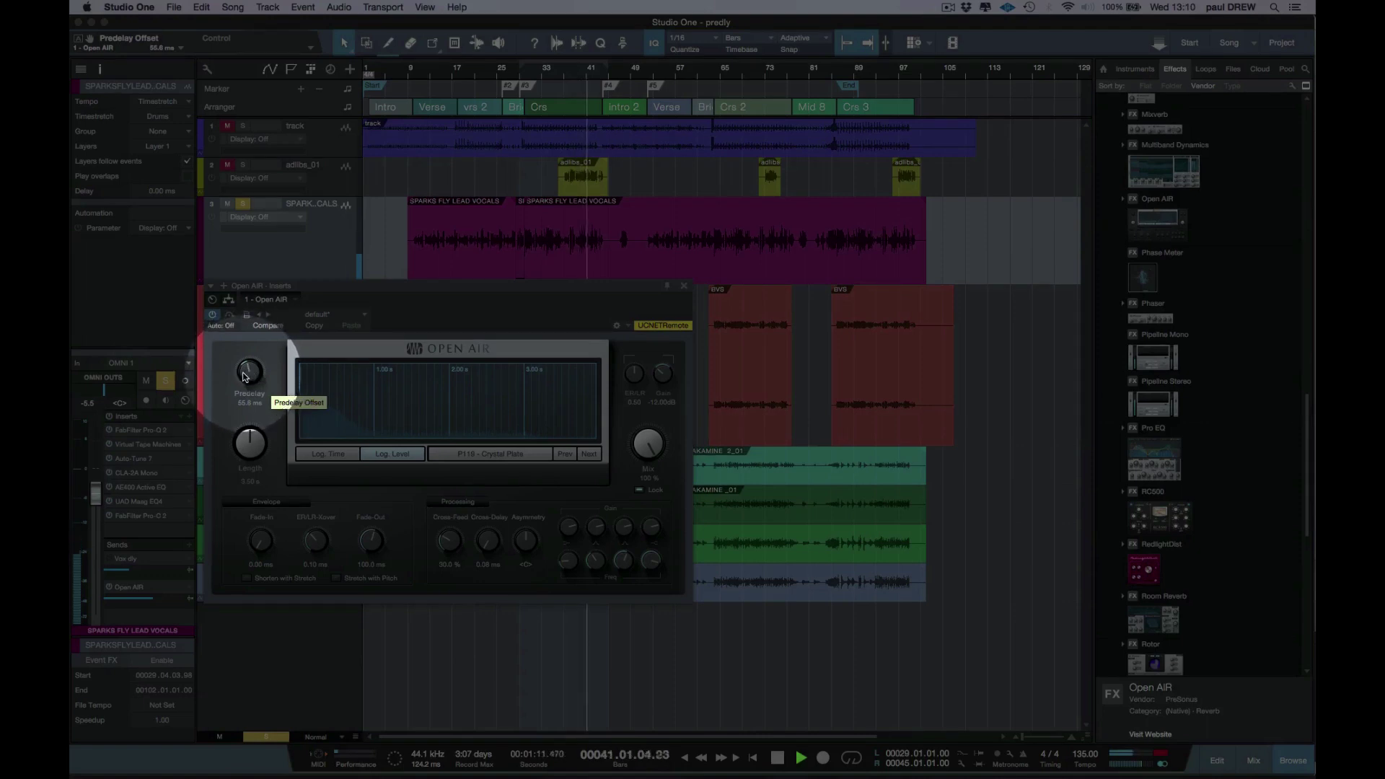
Step: Set Open AIR's predelay to 111.1 ms and audition the chorus, unsoloing the lead vocal during playback
mouse_move(244, 376)
mouse_down()
mouse_move(244, 356)
mouse_move(236, 381)
mouse_up()
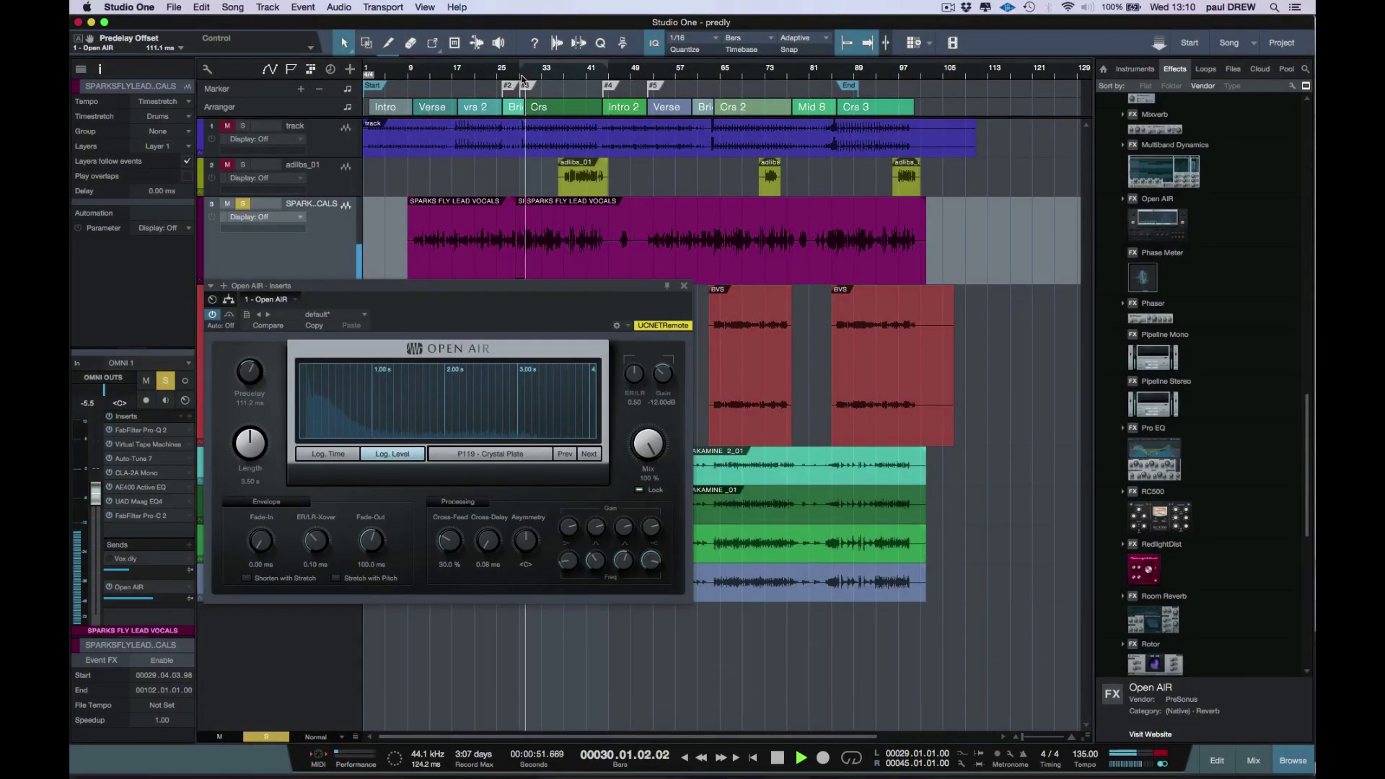
click(526, 102)
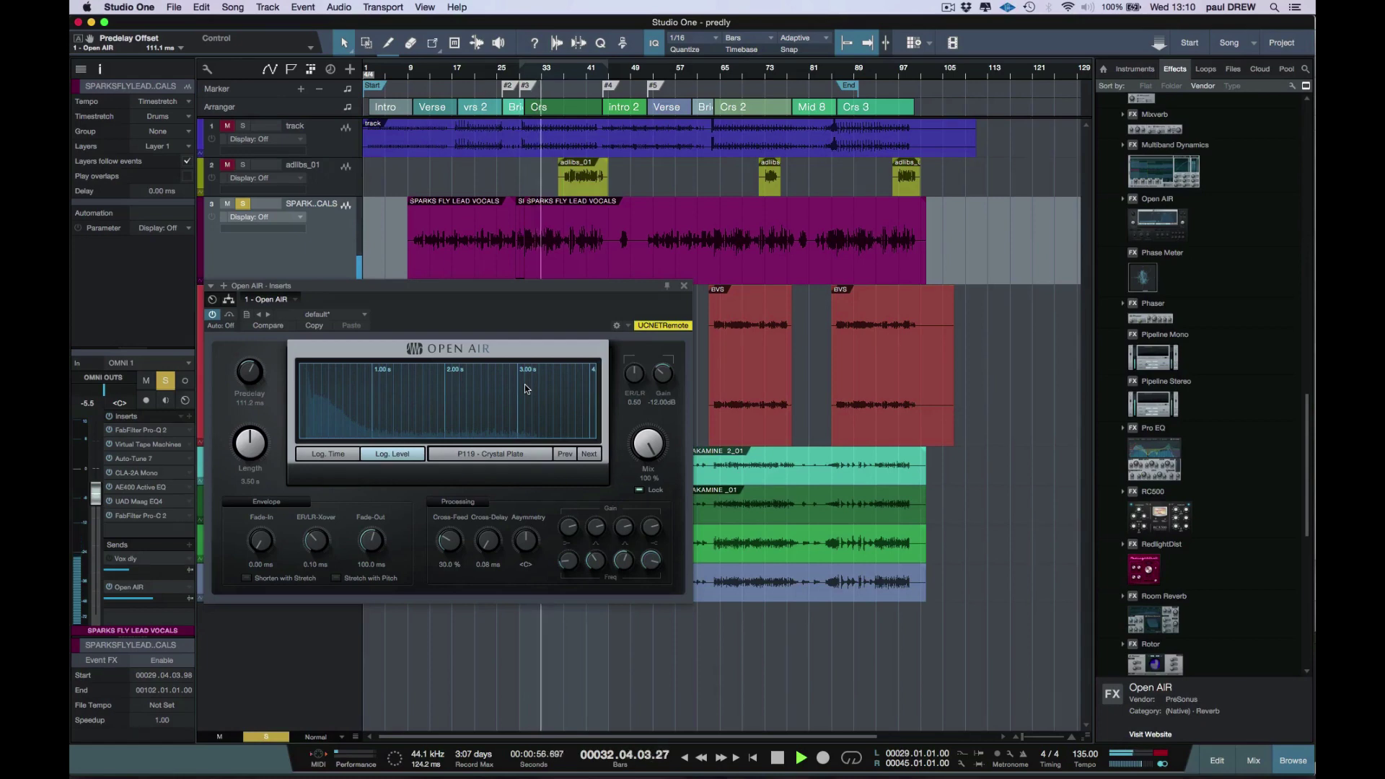
click(243, 205)
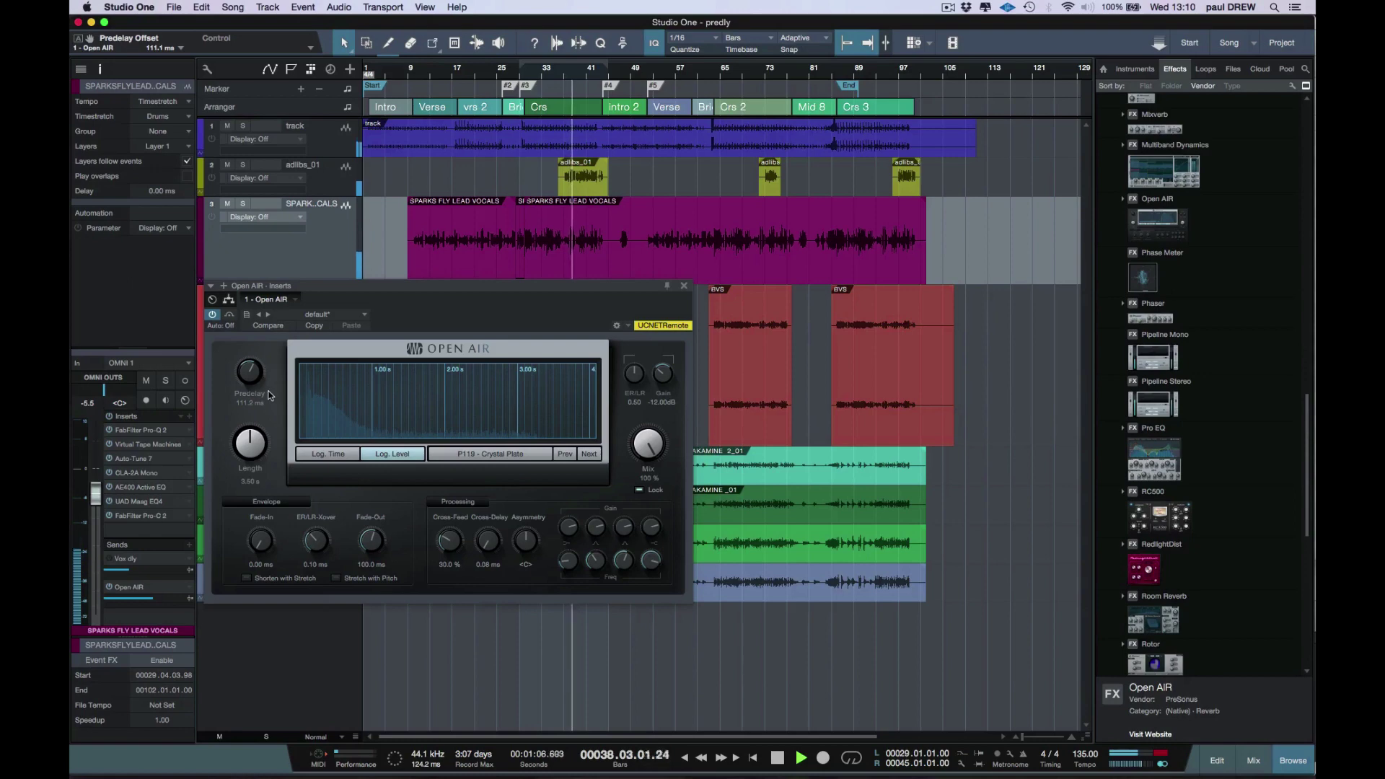
key(space)
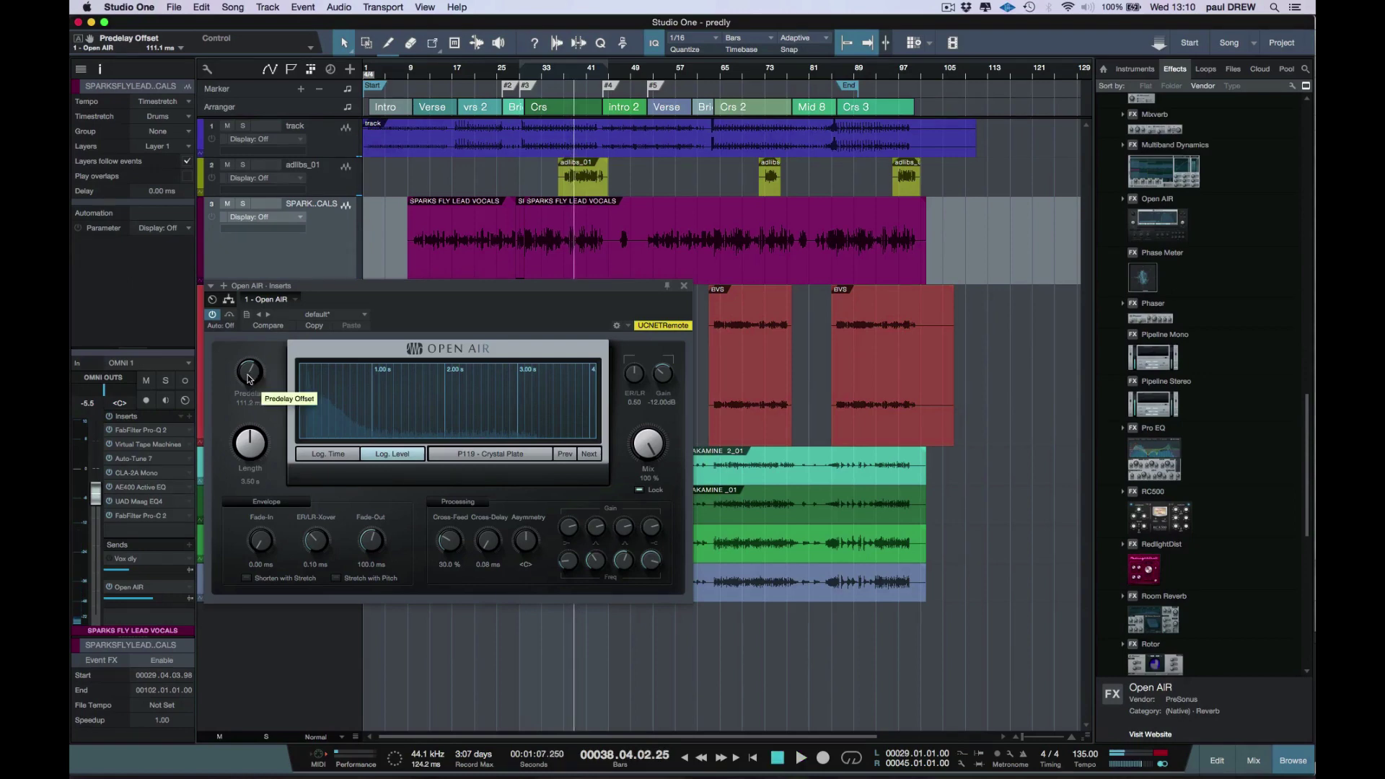
Step: Set Open AIR's predelay back to 55.6 ms and play the chorus in the full mix
drag(248, 376, 238, 377)
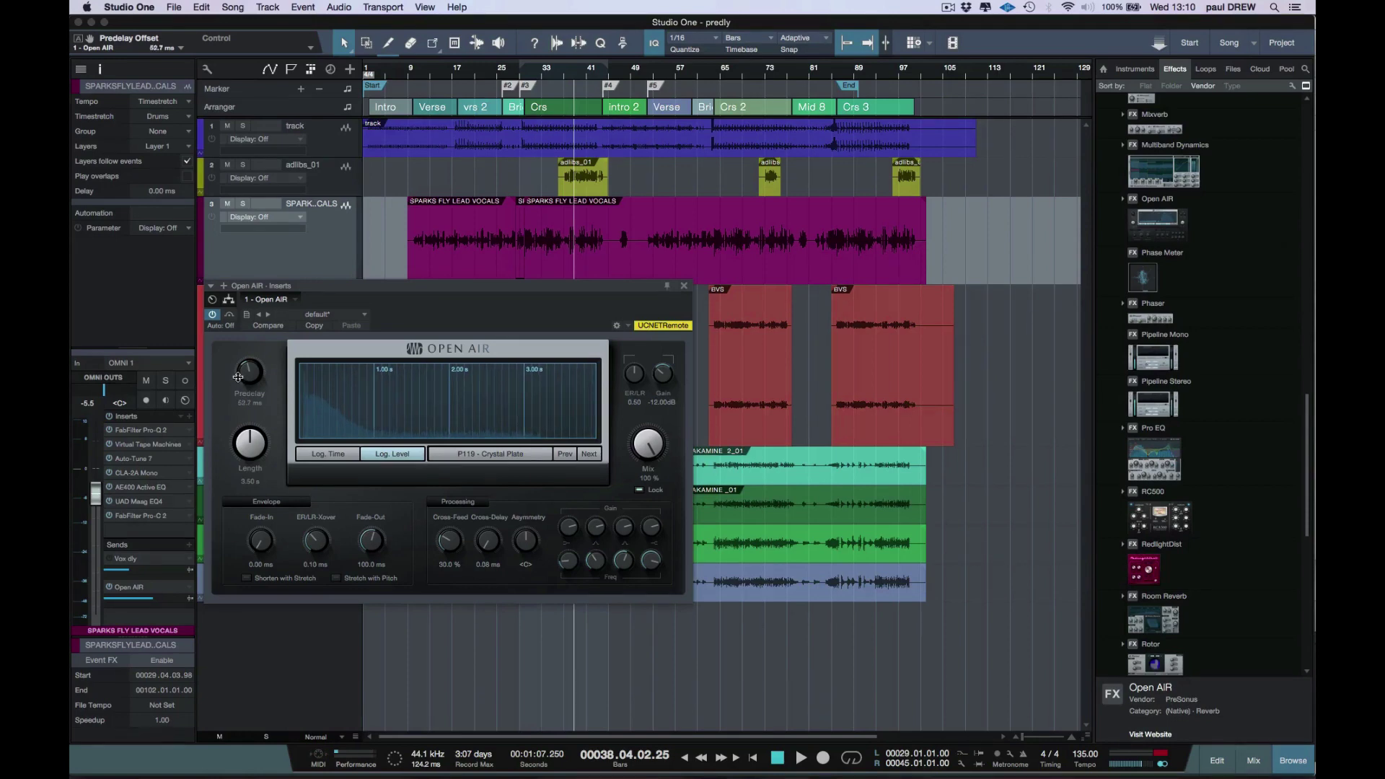
drag(238, 376, 242, 366)
click(527, 77)
key(space)
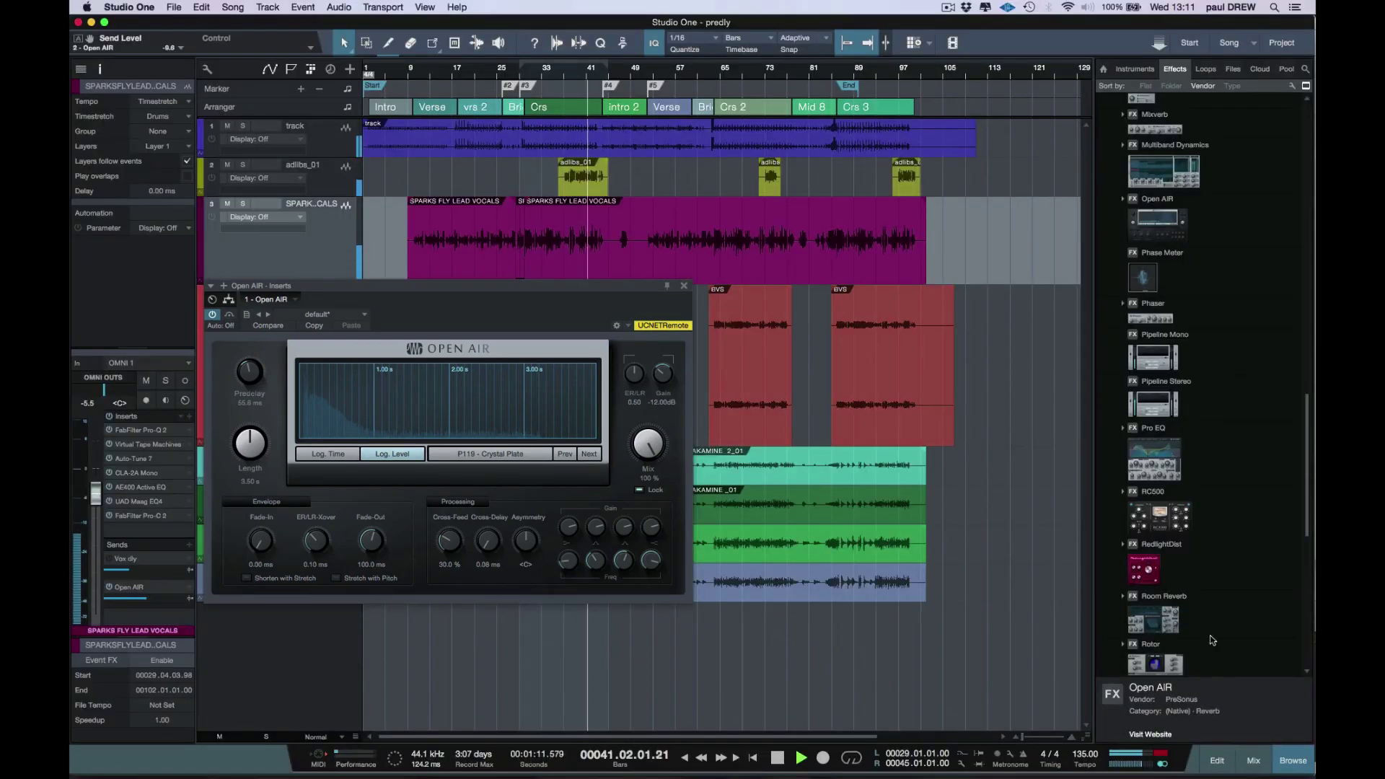
key(space)
Step: Show the mixer console and insert FabFilter Pro-Q after the reverb on the Open AIR effects channel
key(F3)
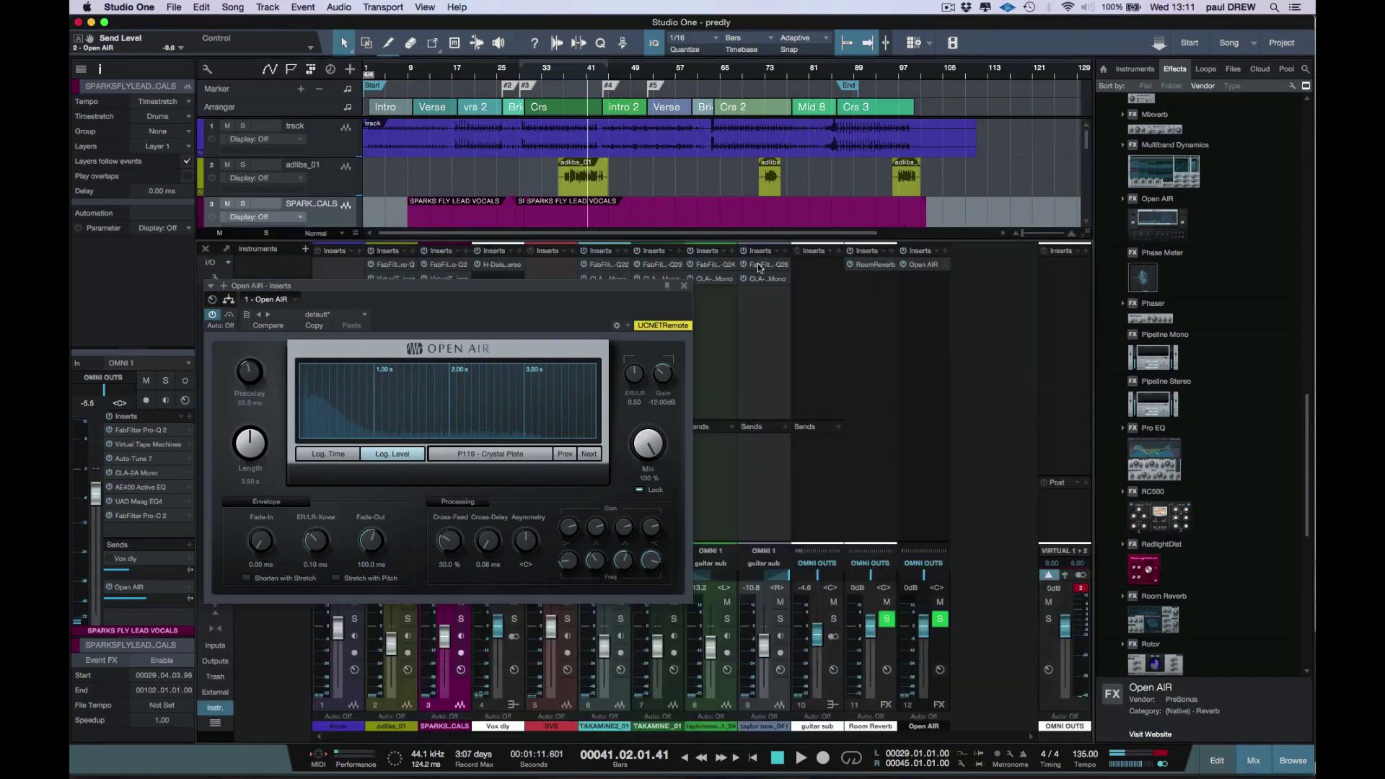
click(685, 285)
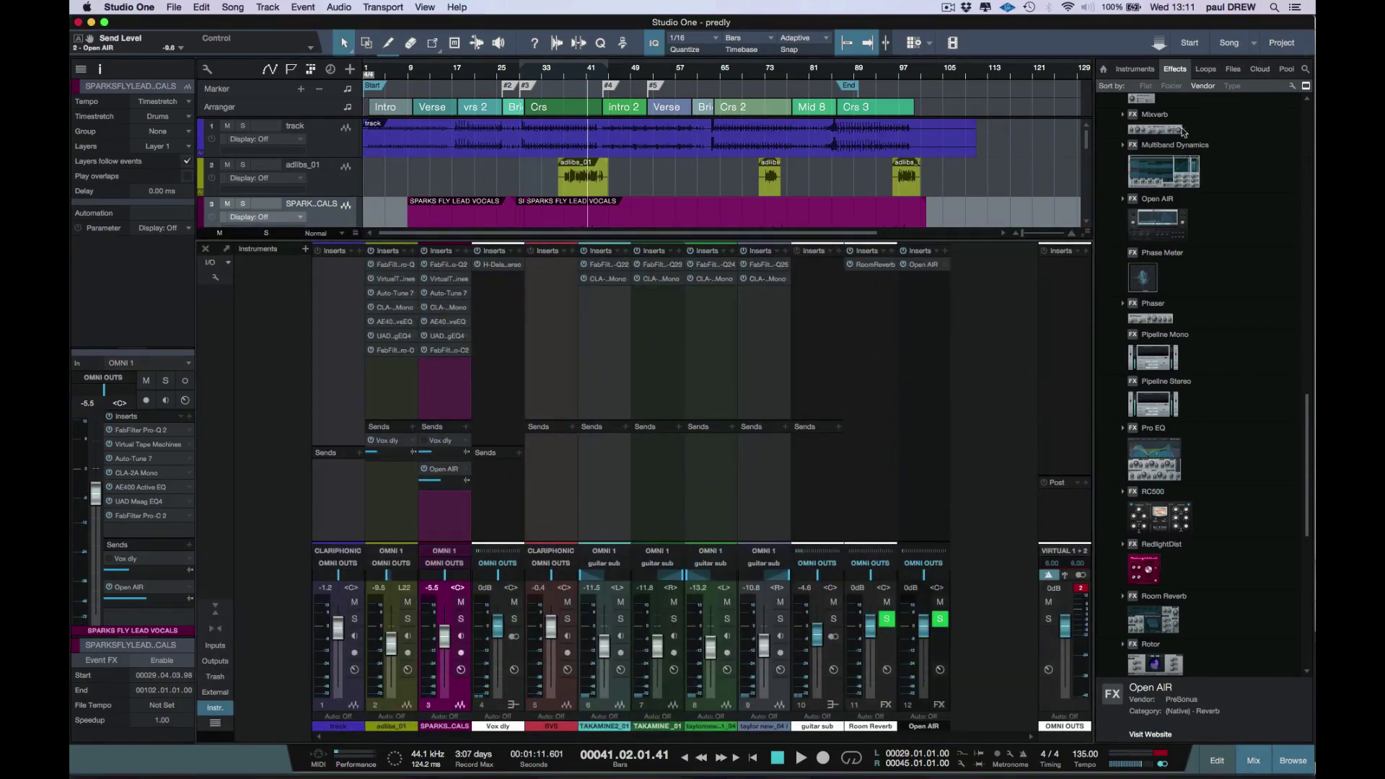
scroll(1190, 140, up, 15)
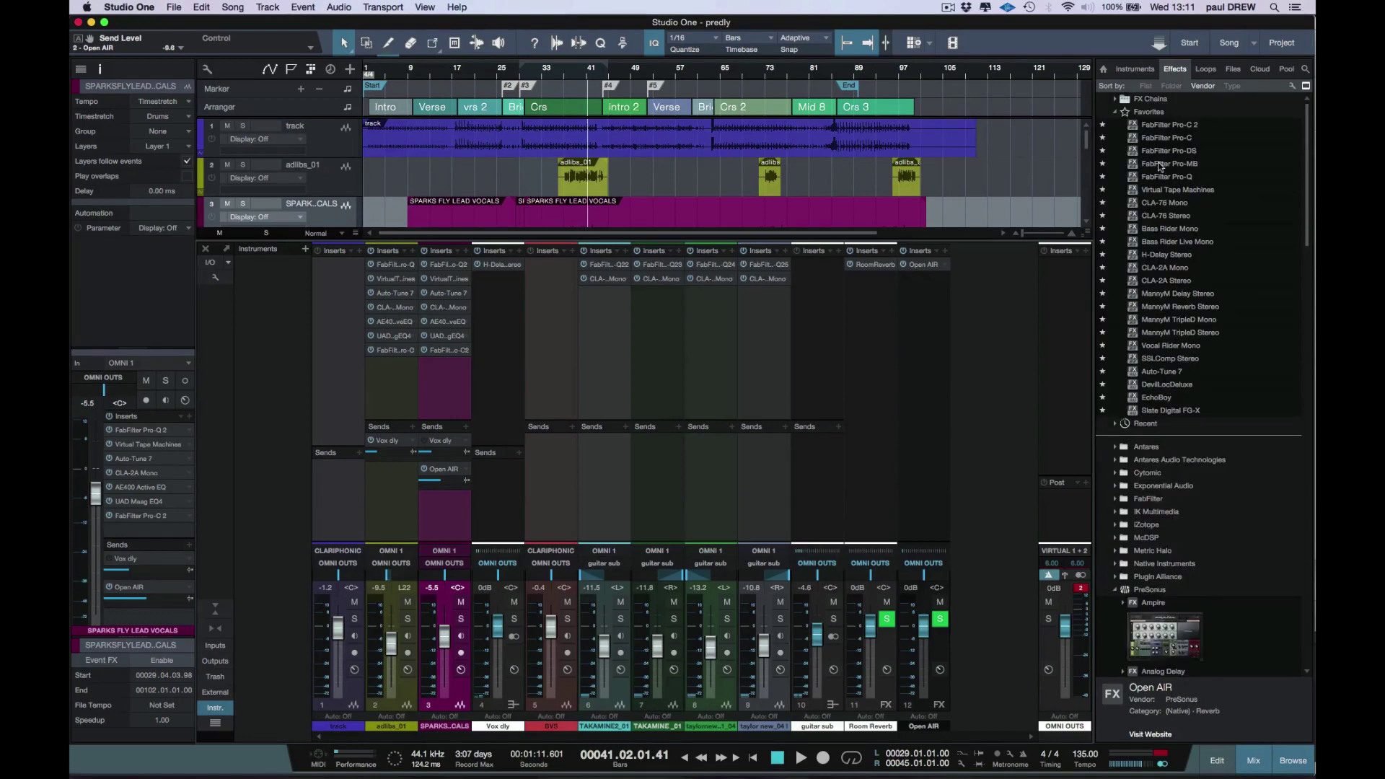
drag(1156, 179, 914, 292)
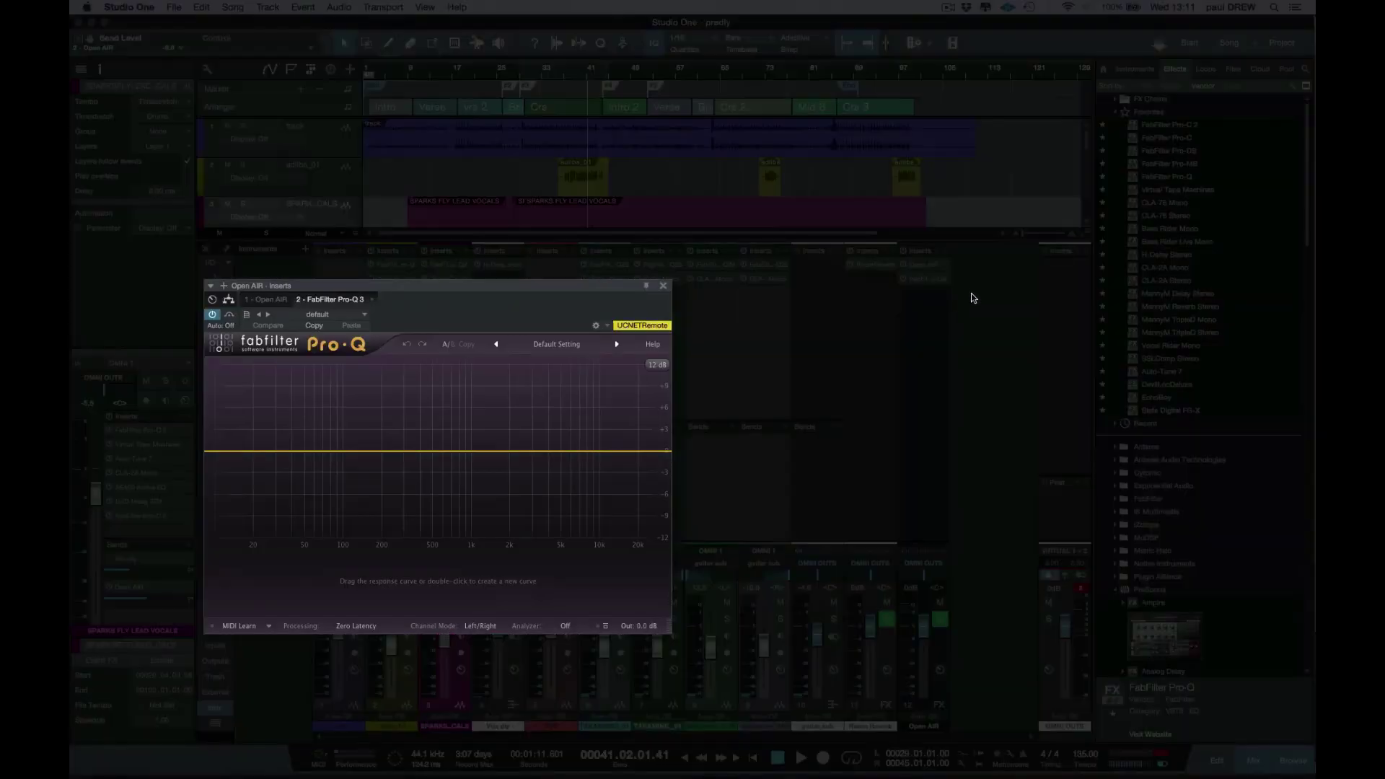
Step: Add a low cut at about 94 Hz and a high cut at about 5.4 kHz in Pro-Q
click(207, 453)
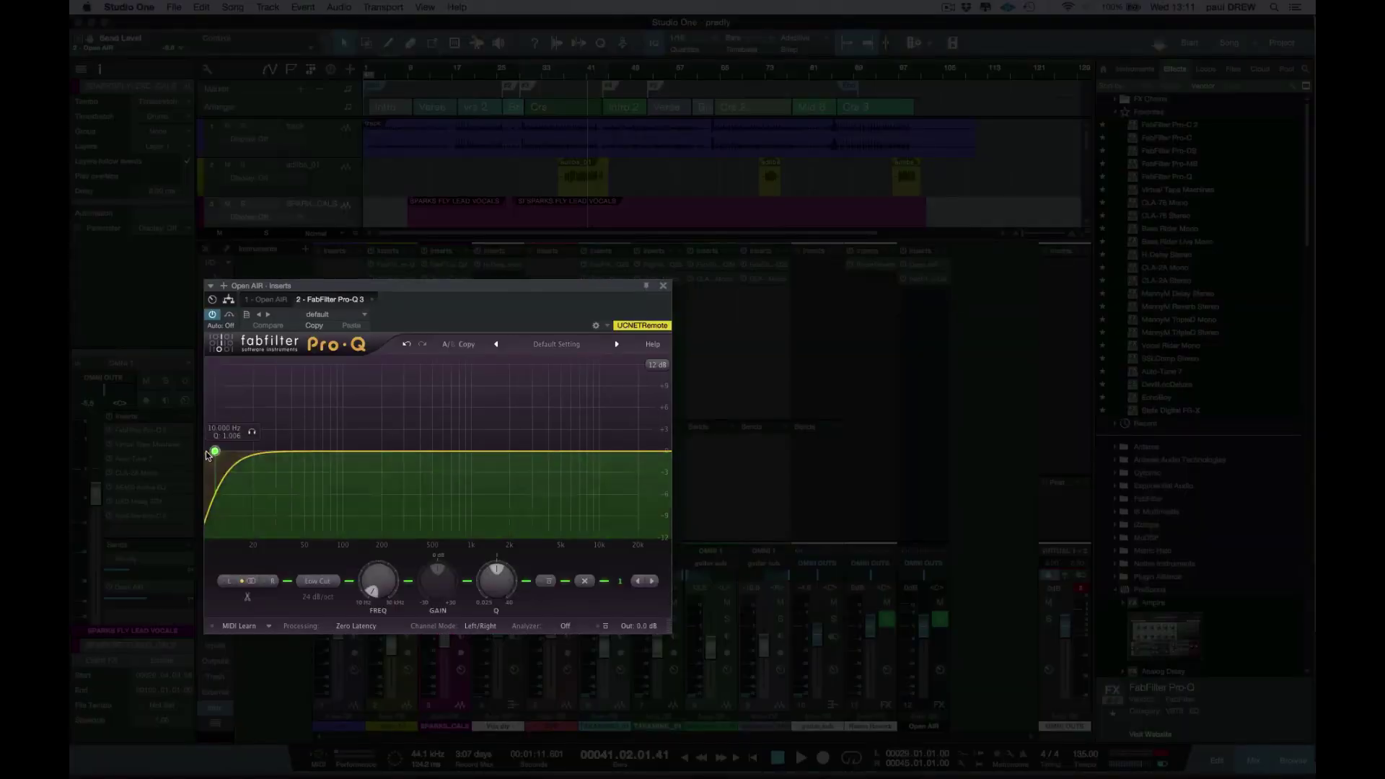
drag(218, 453, 334, 452)
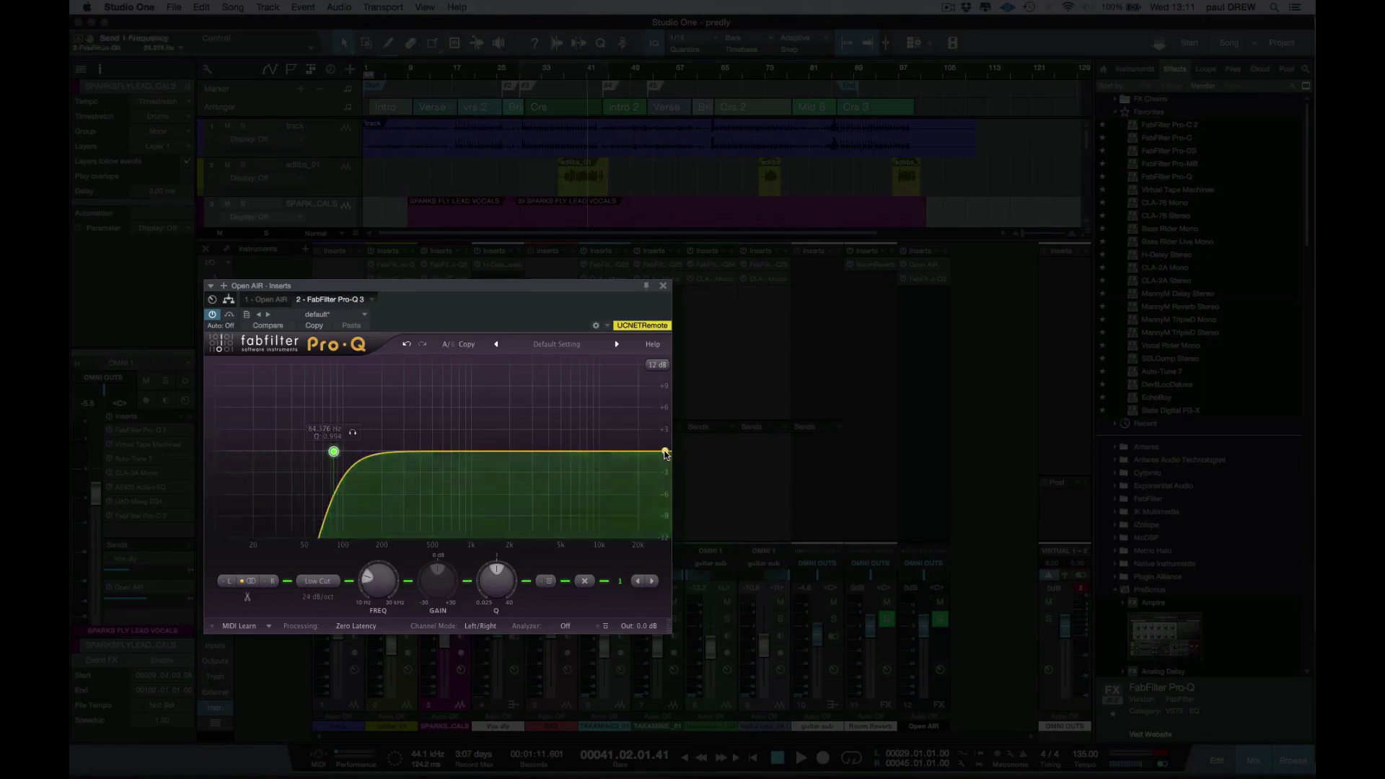
click(665, 453)
drag(665, 453, 566, 454)
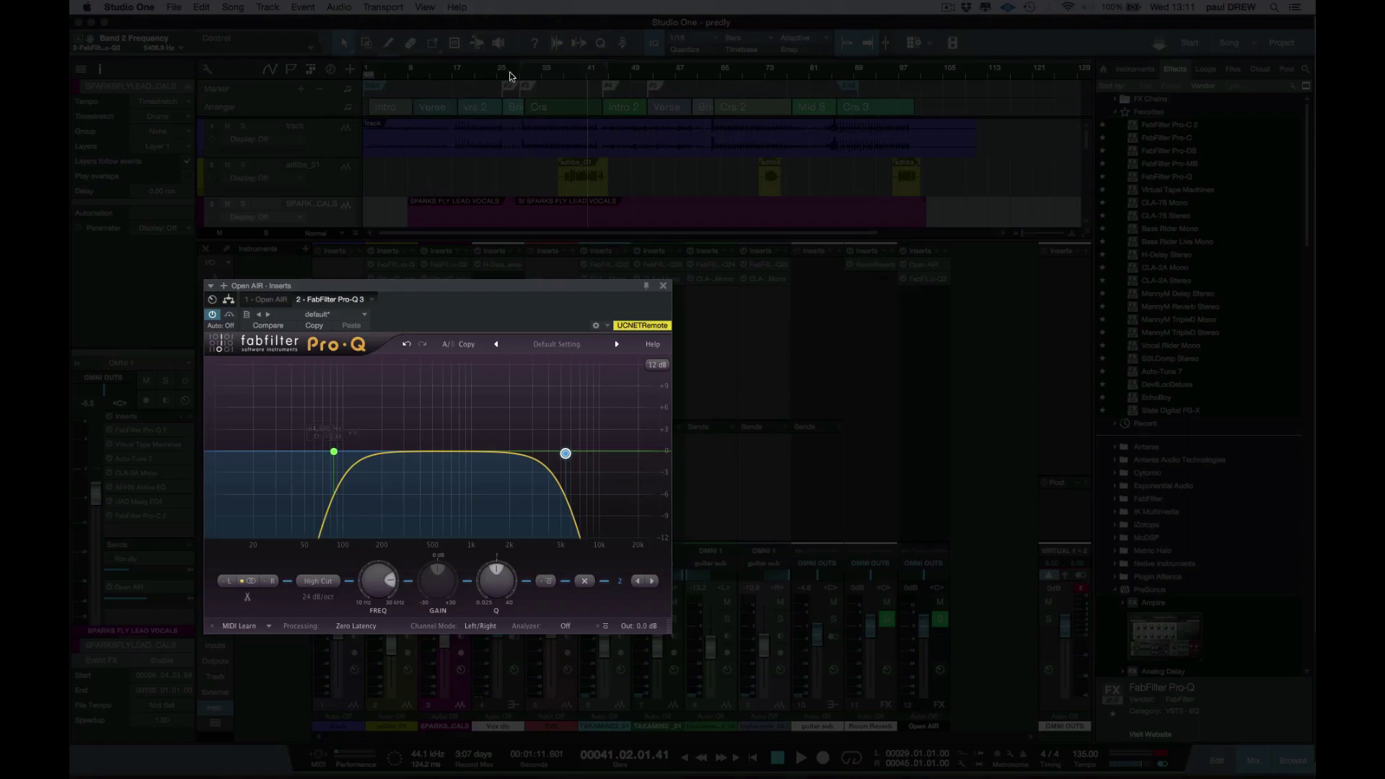
Step: Set Pro-Q's analyzer to Pre+Post and play the song from bar 29 to check the filtered reverb, closing the plug-in
key(space)
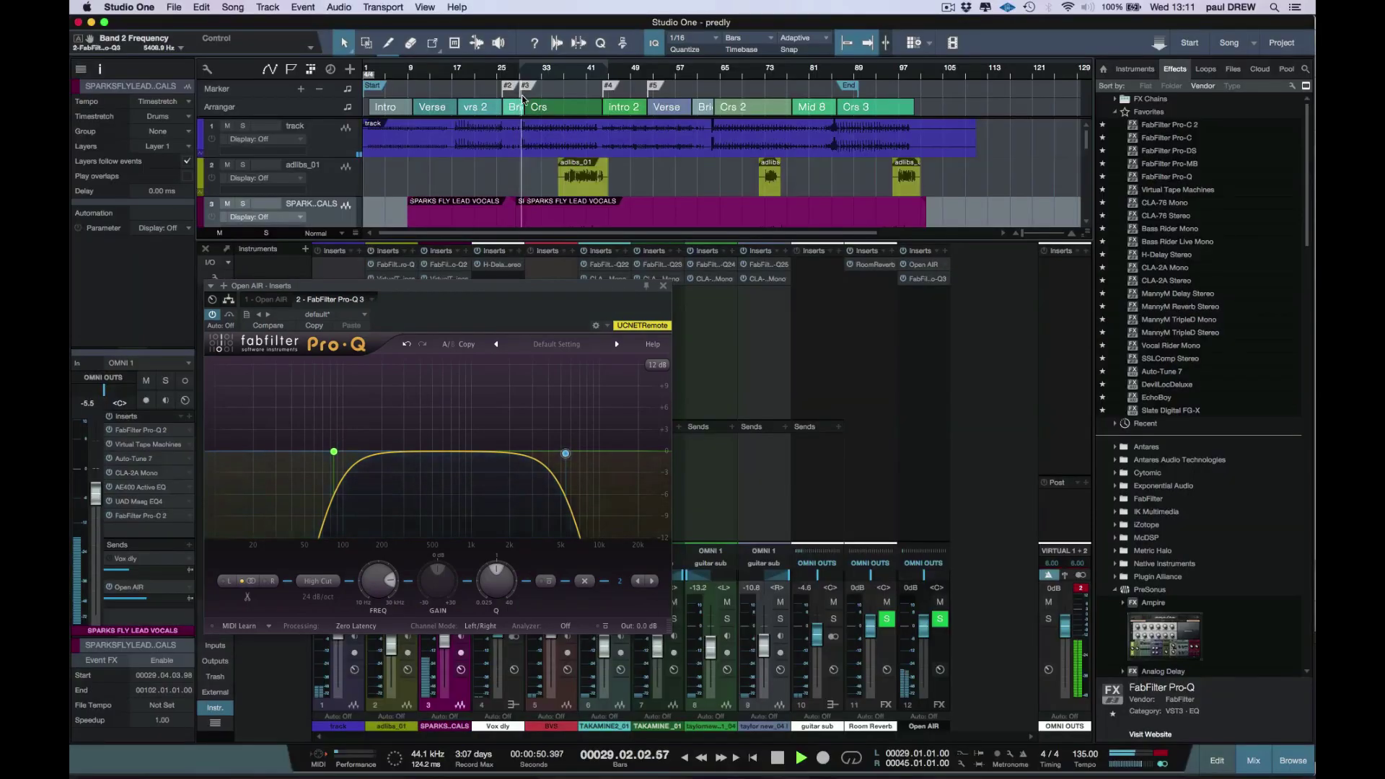
click(565, 625)
click(579, 677)
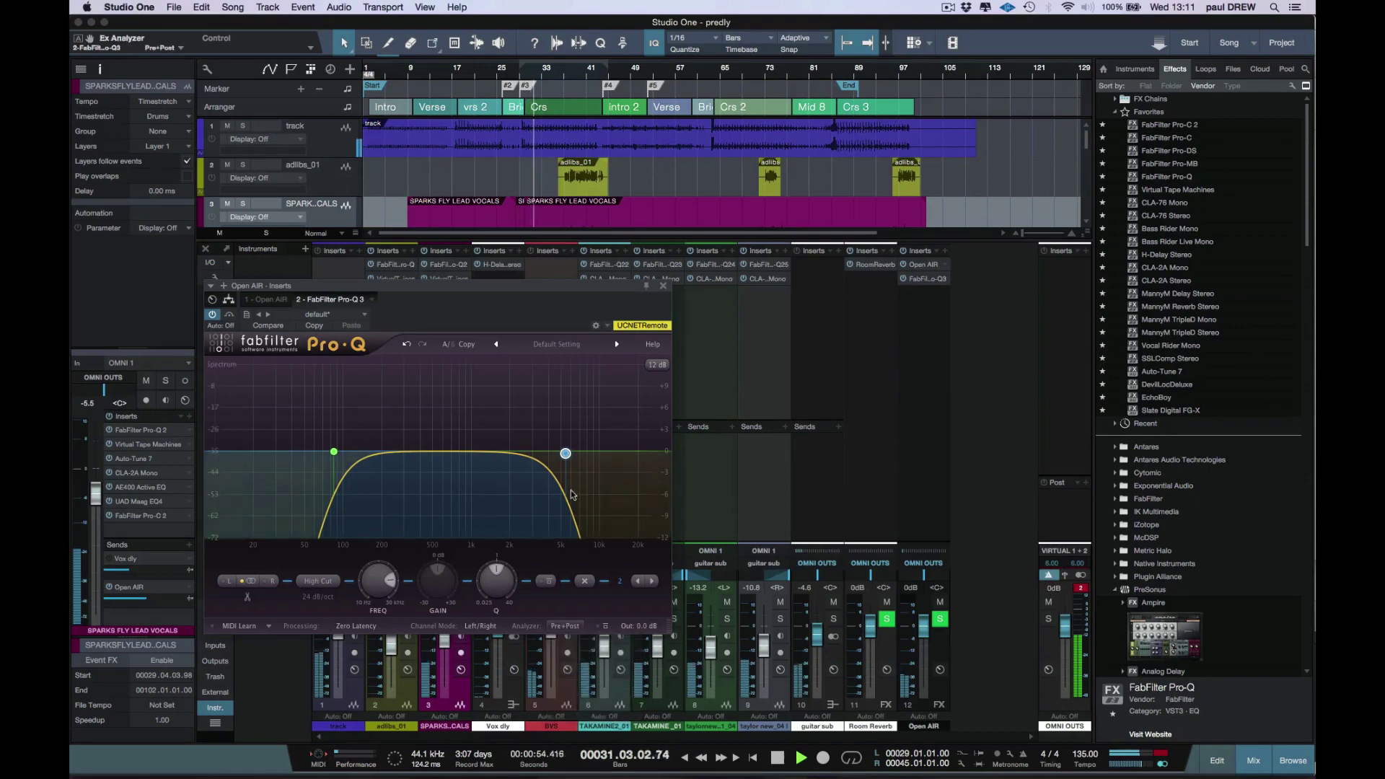
click(665, 287)
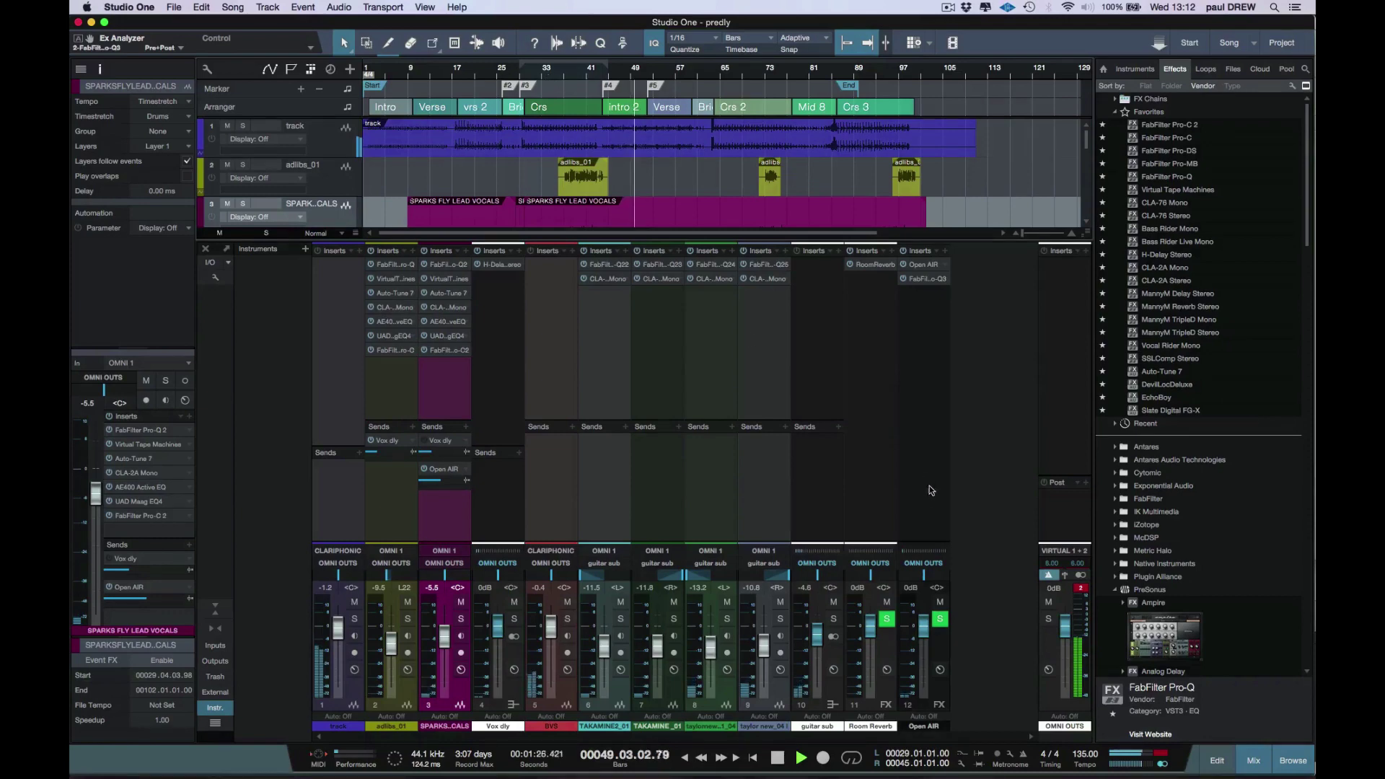
key(space)
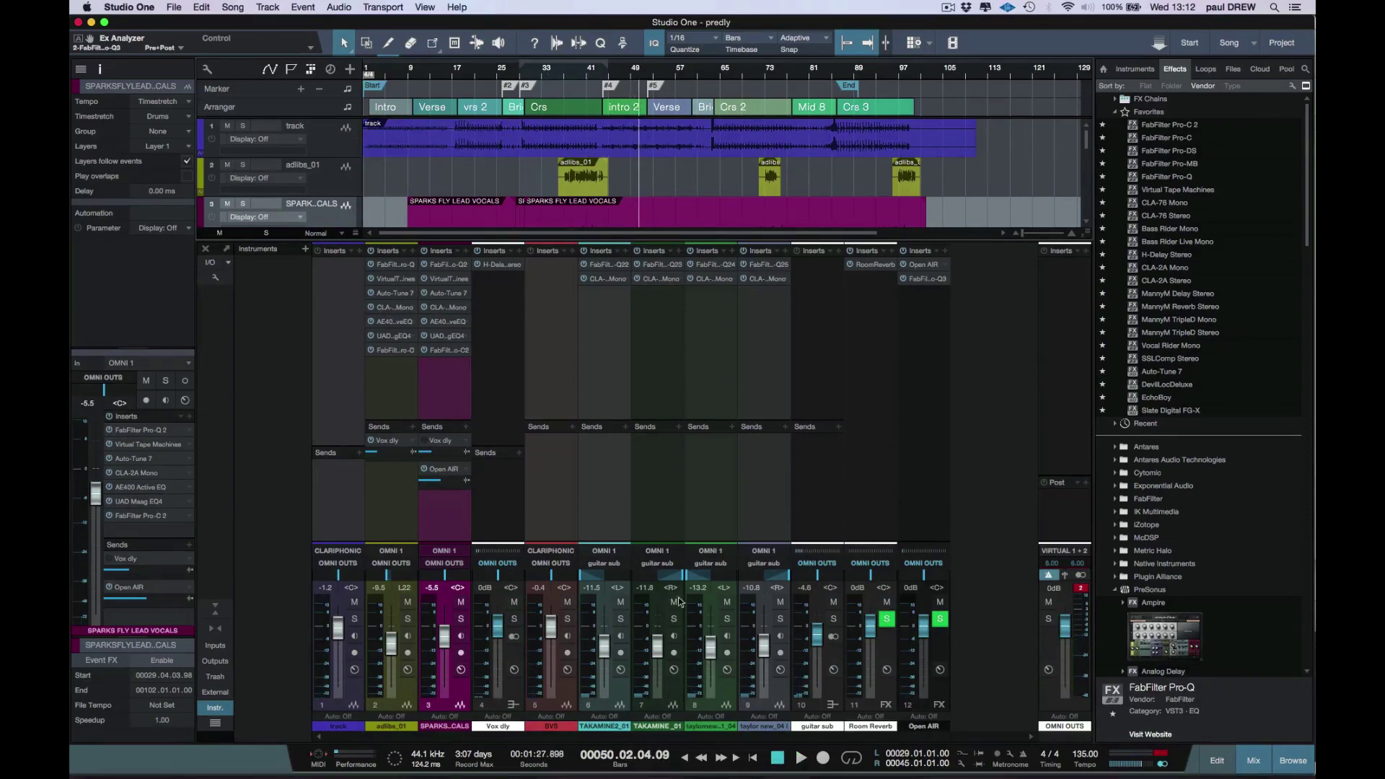
Step: Hide the mixer console, solo the four guitar tracks, and play them from bar 34
click(1259, 762)
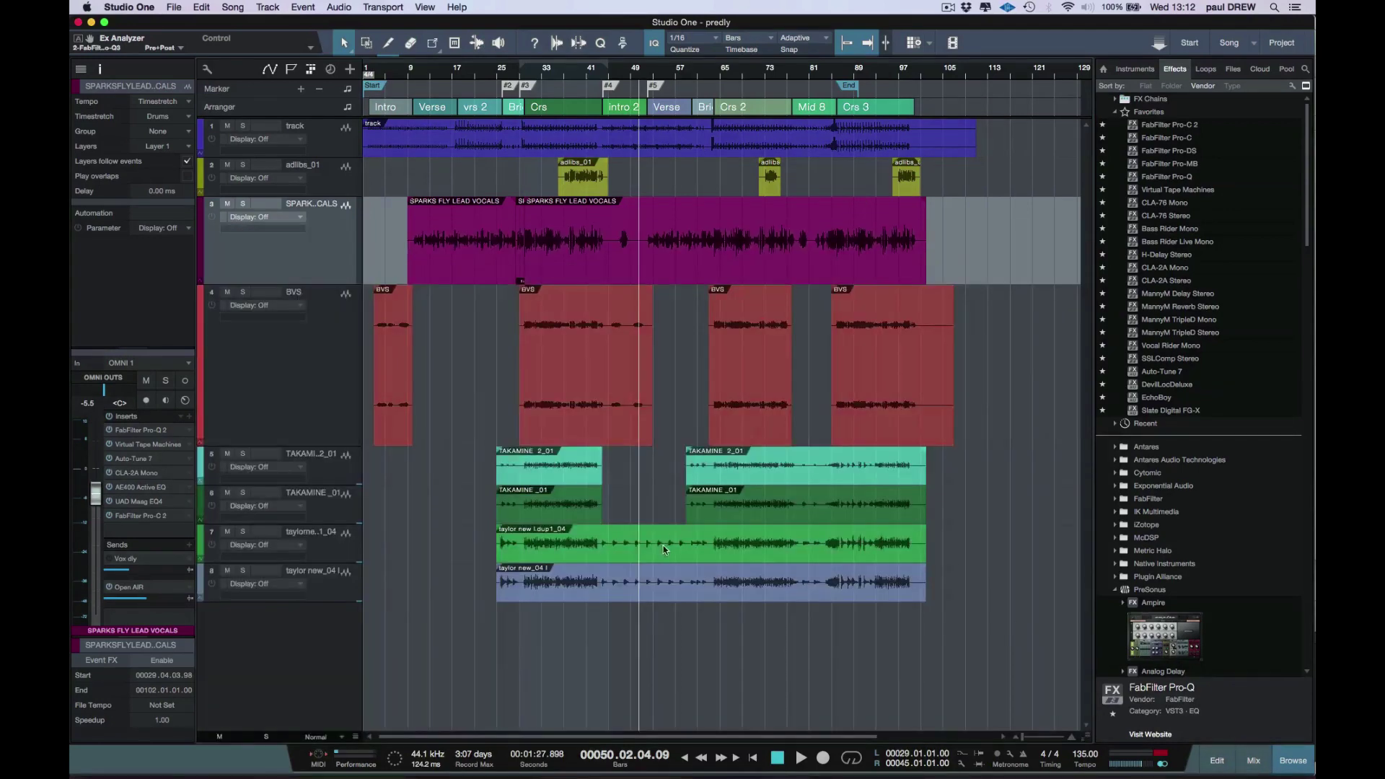
drag(241, 455, 242, 537)
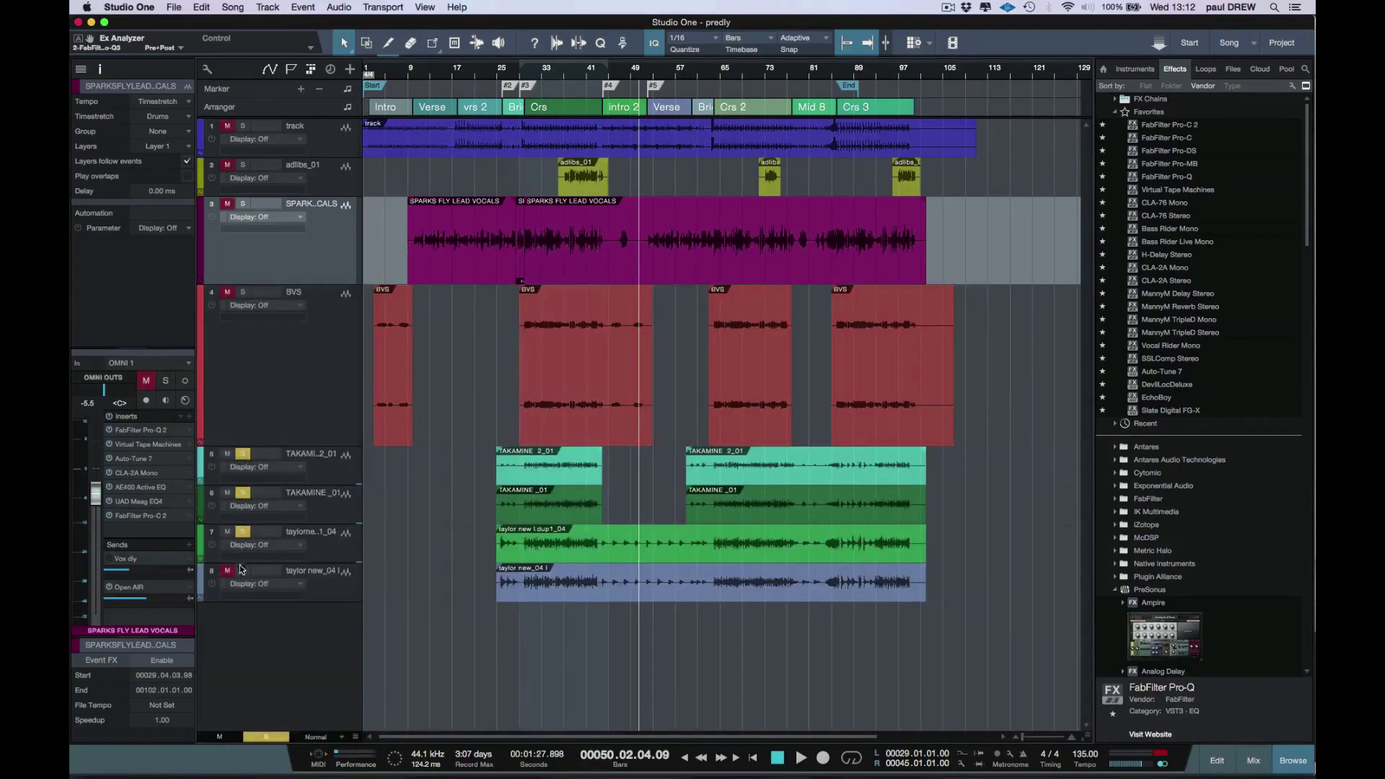
click(546, 80)
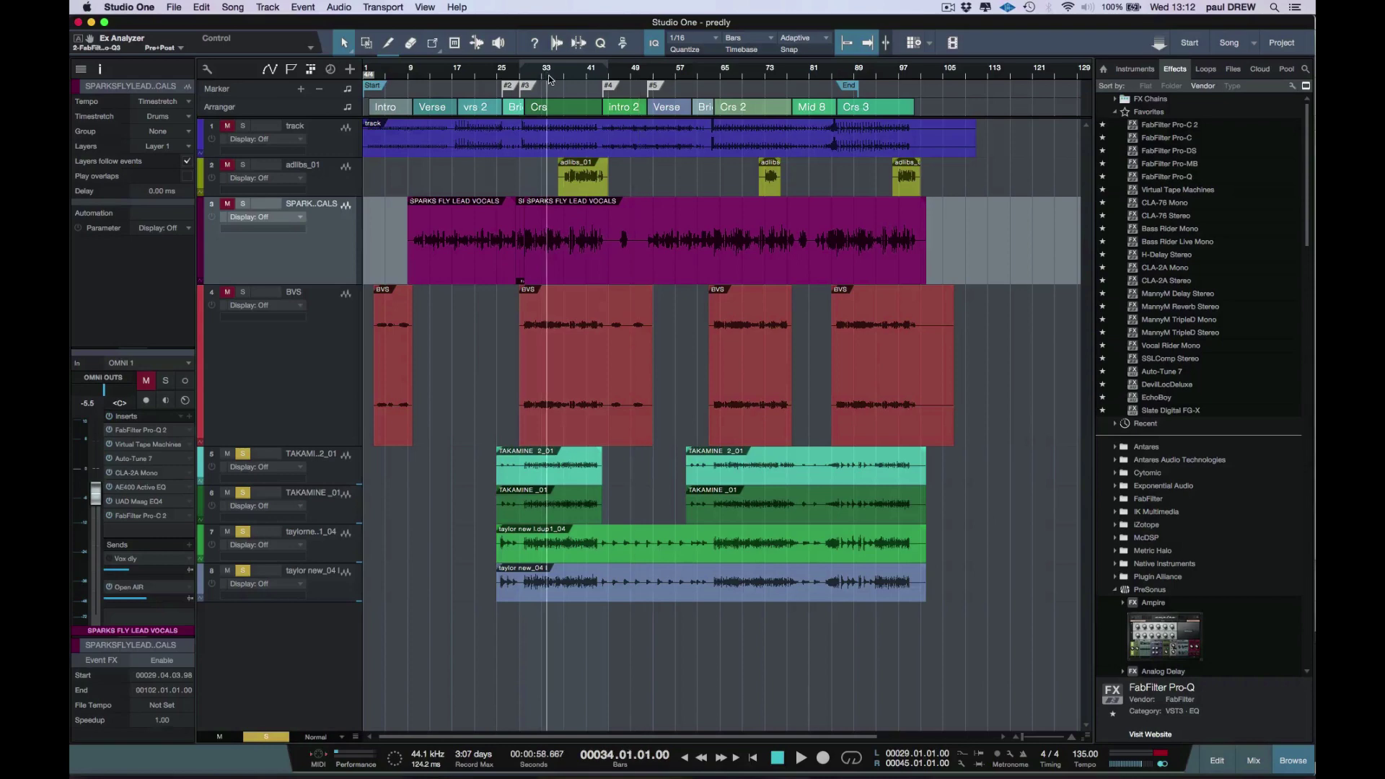
key(space)
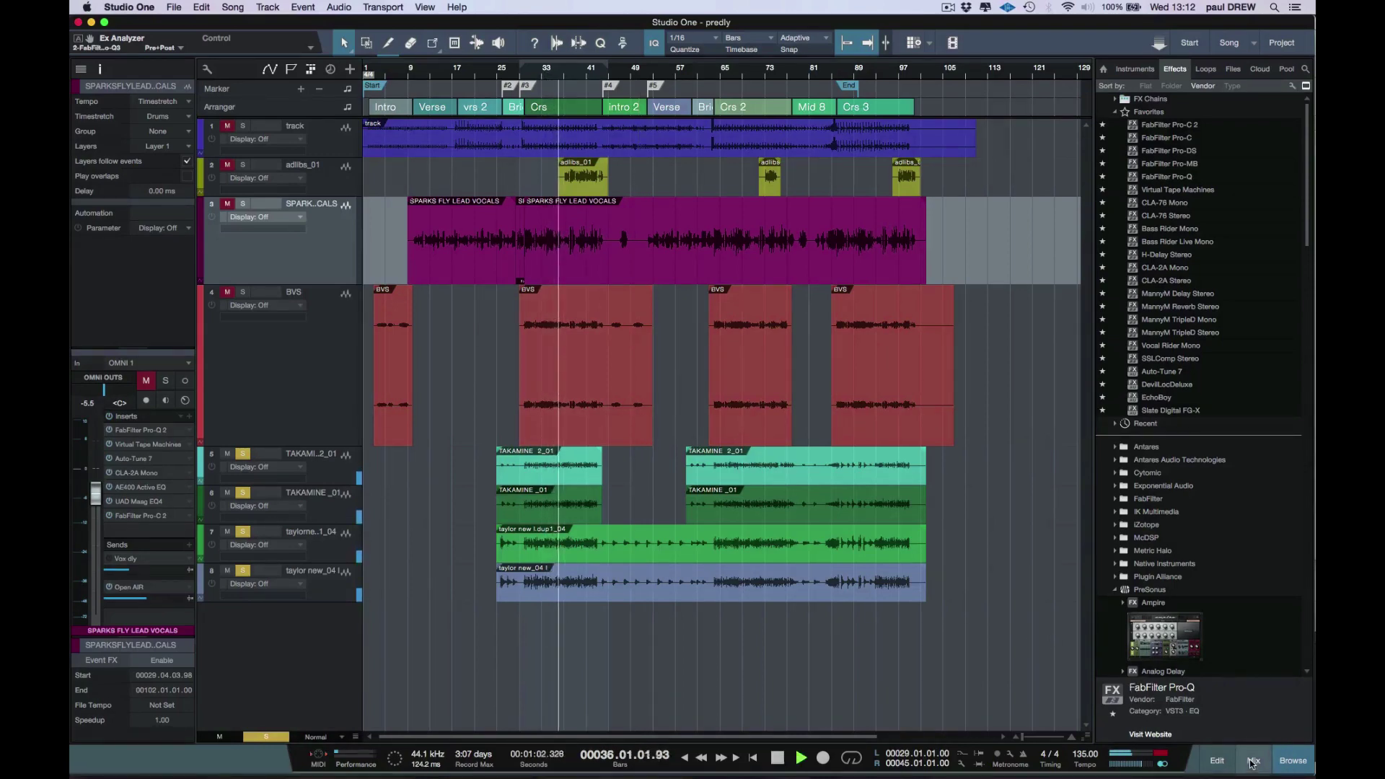
Step: Show the mixer console, add Room Reverb as an effects send on the guitar sub channel, and restart playback from about bar 32
scroll(1179, 570, down, 10)
scroll(1178, 570, down, 15)
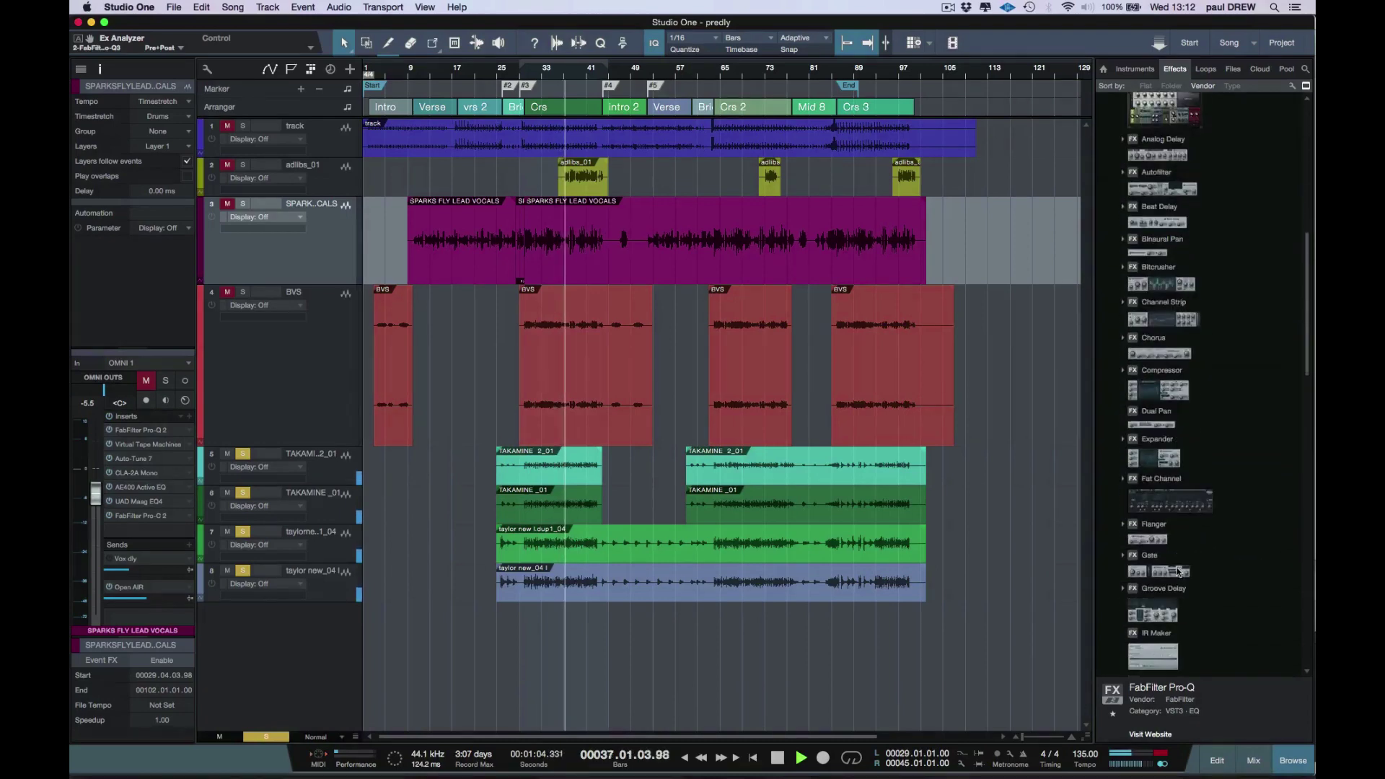
scroll(1178, 572, down, 9)
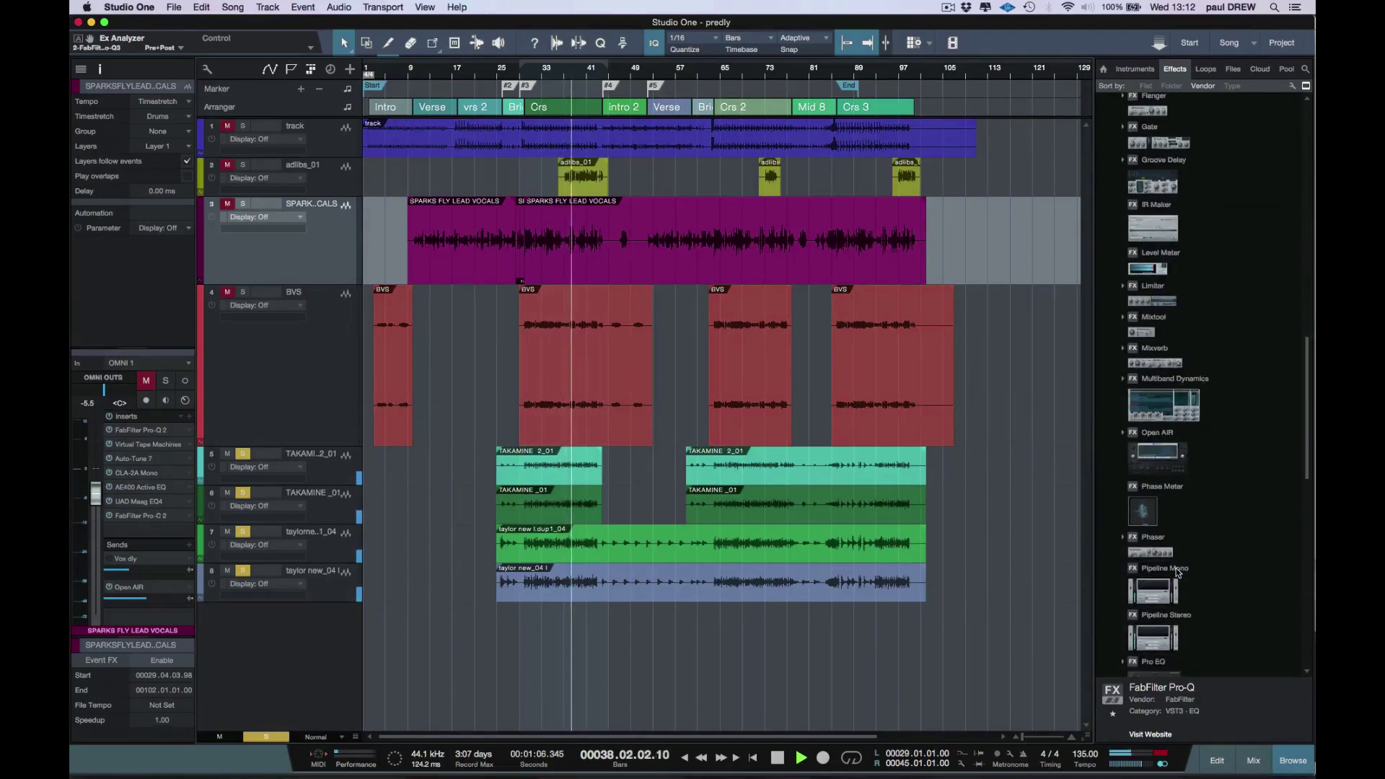
scroll(1178, 572, down, 1)
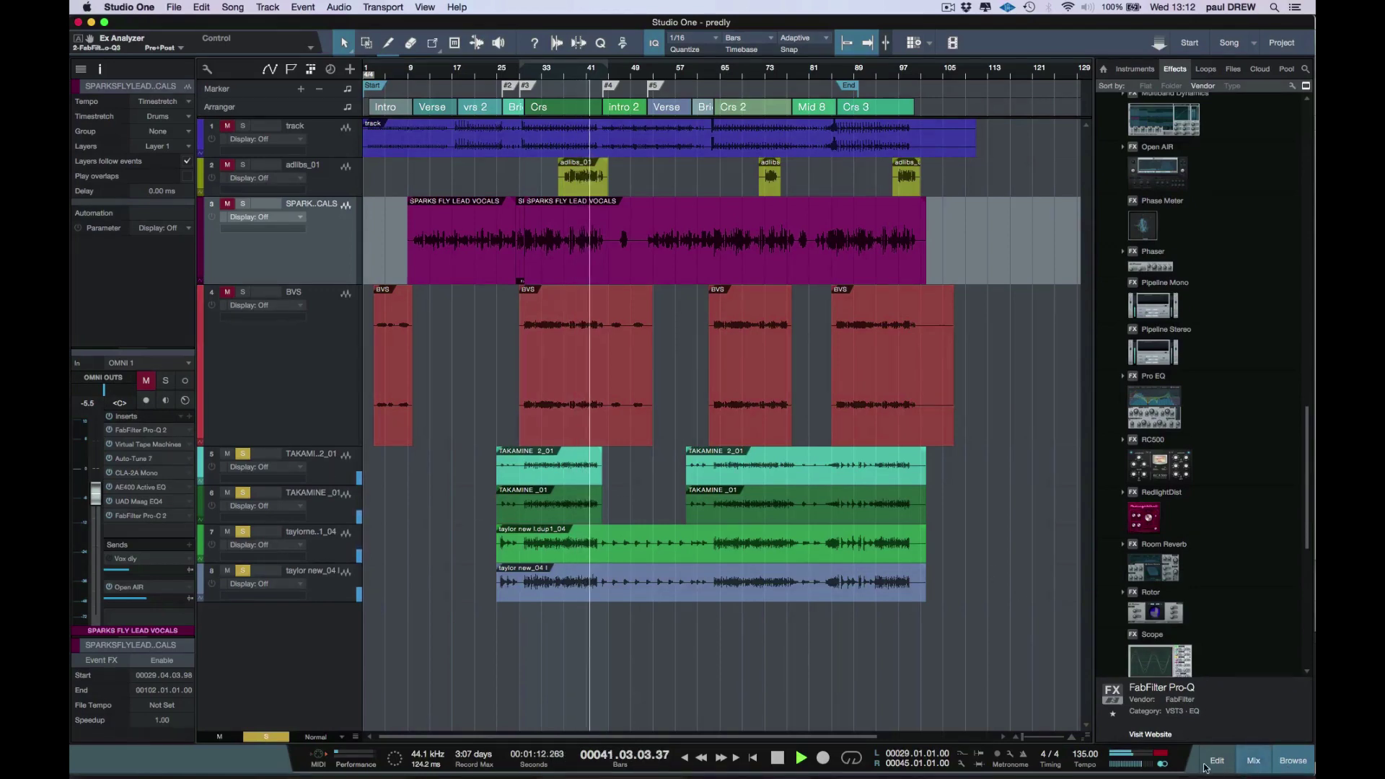
click(1255, 760)
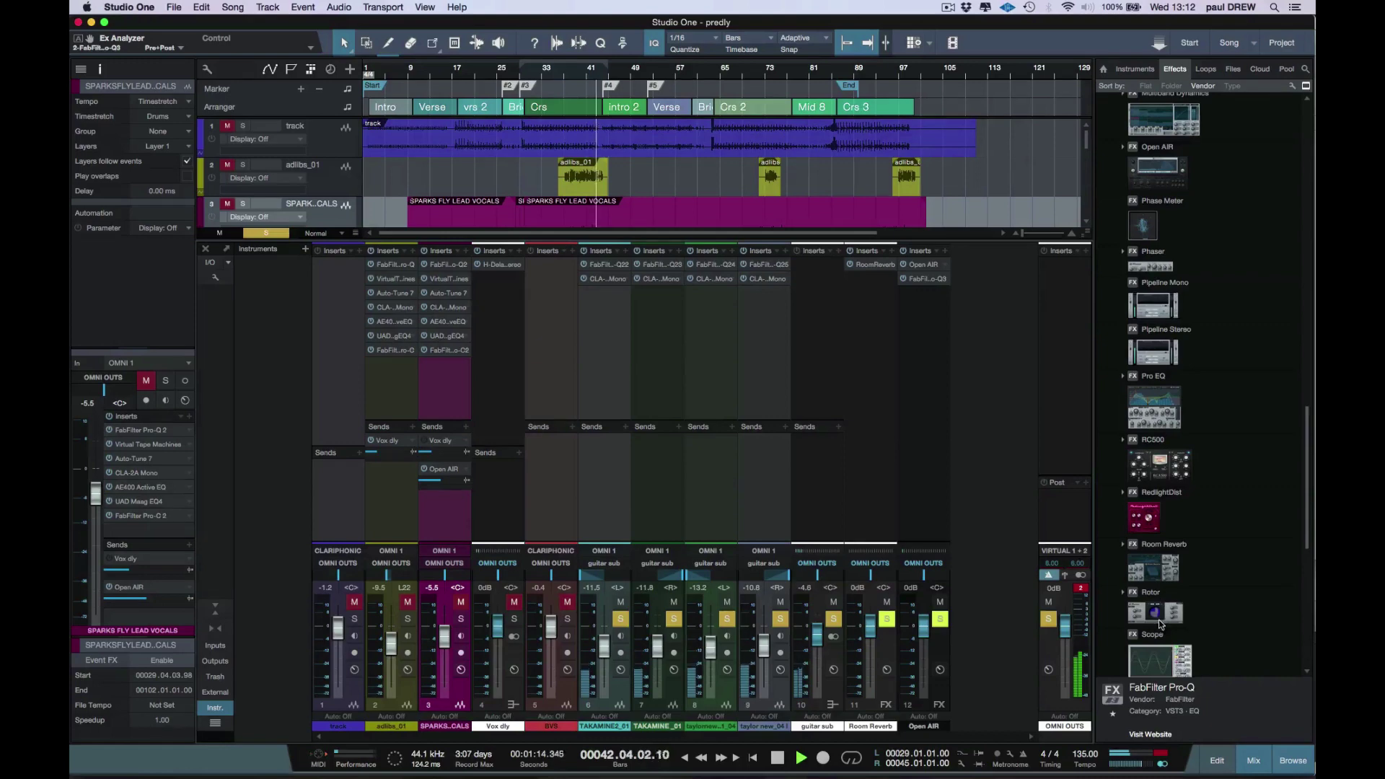
drag(1161, 571, 803, 455)
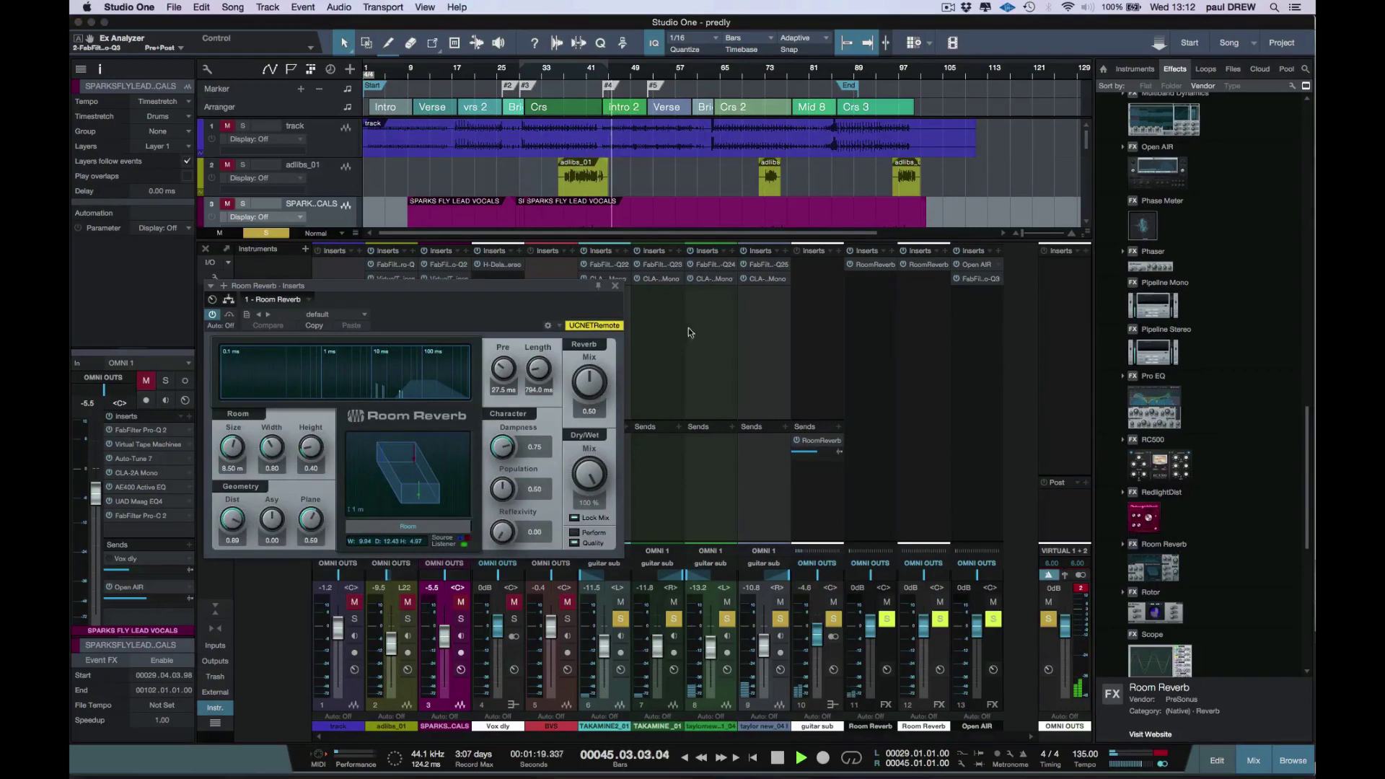
click(543, 75)
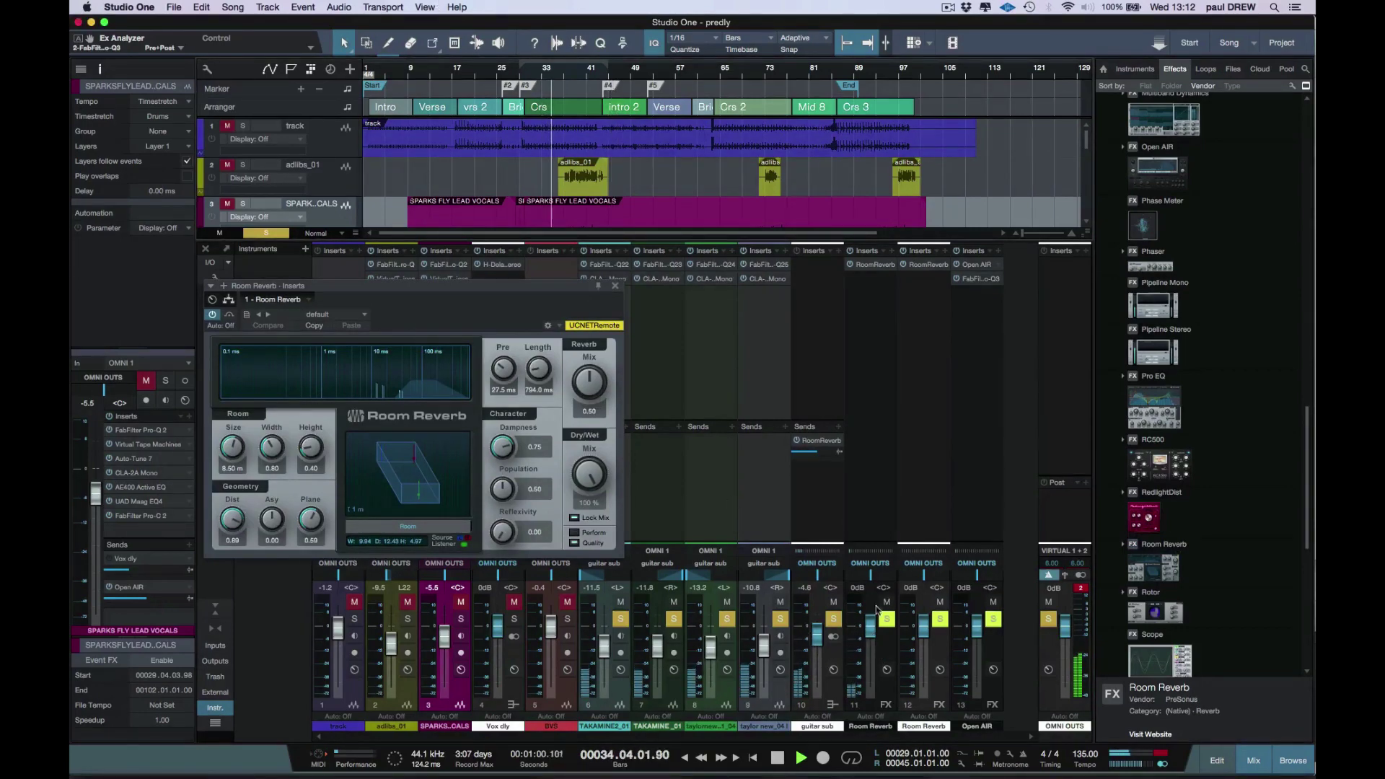
Step: Set the guitar sub's Room Reverb send to about -4 dB, unsolo the guitar sub, and raise its volume to about +1.7 dB
drag(817, 453, 820, 456)
click(833, 618)
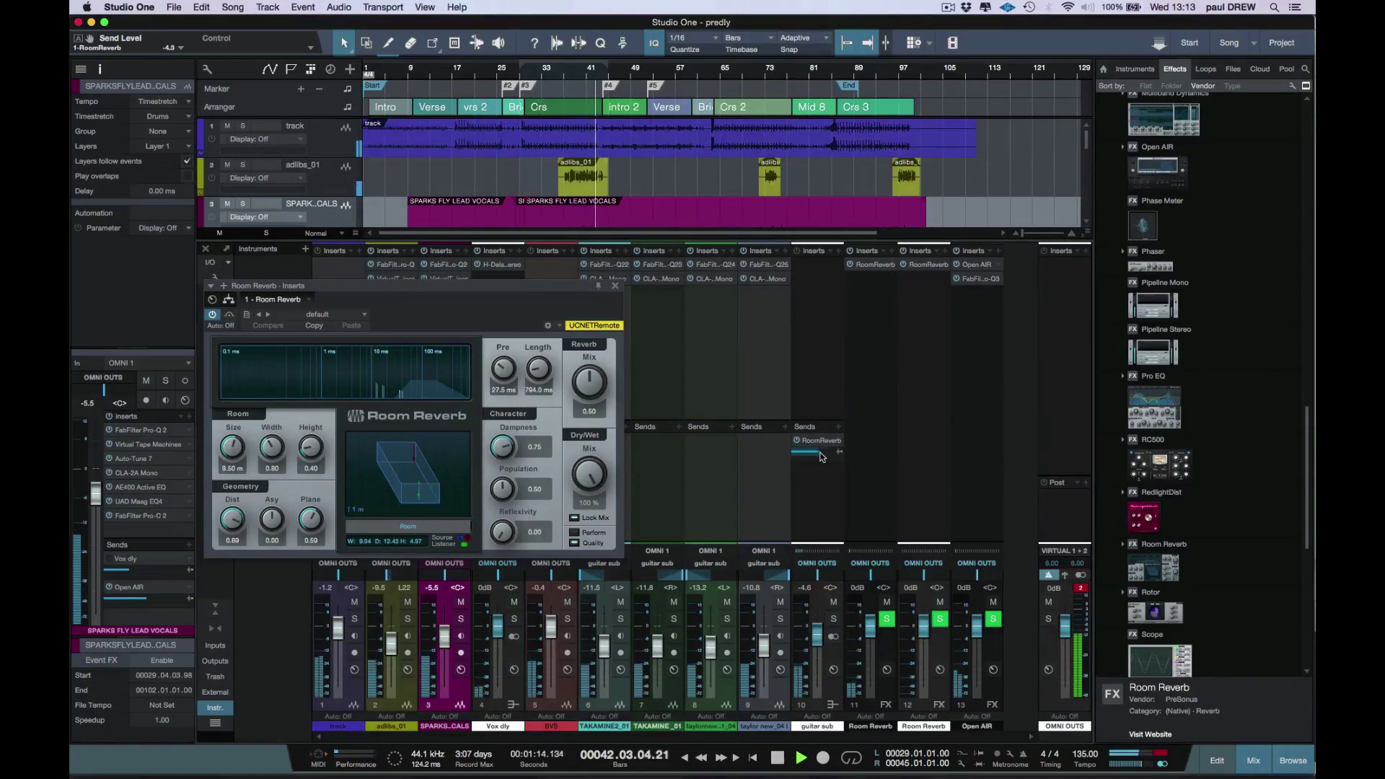
drag(820, 642, 820, 629)
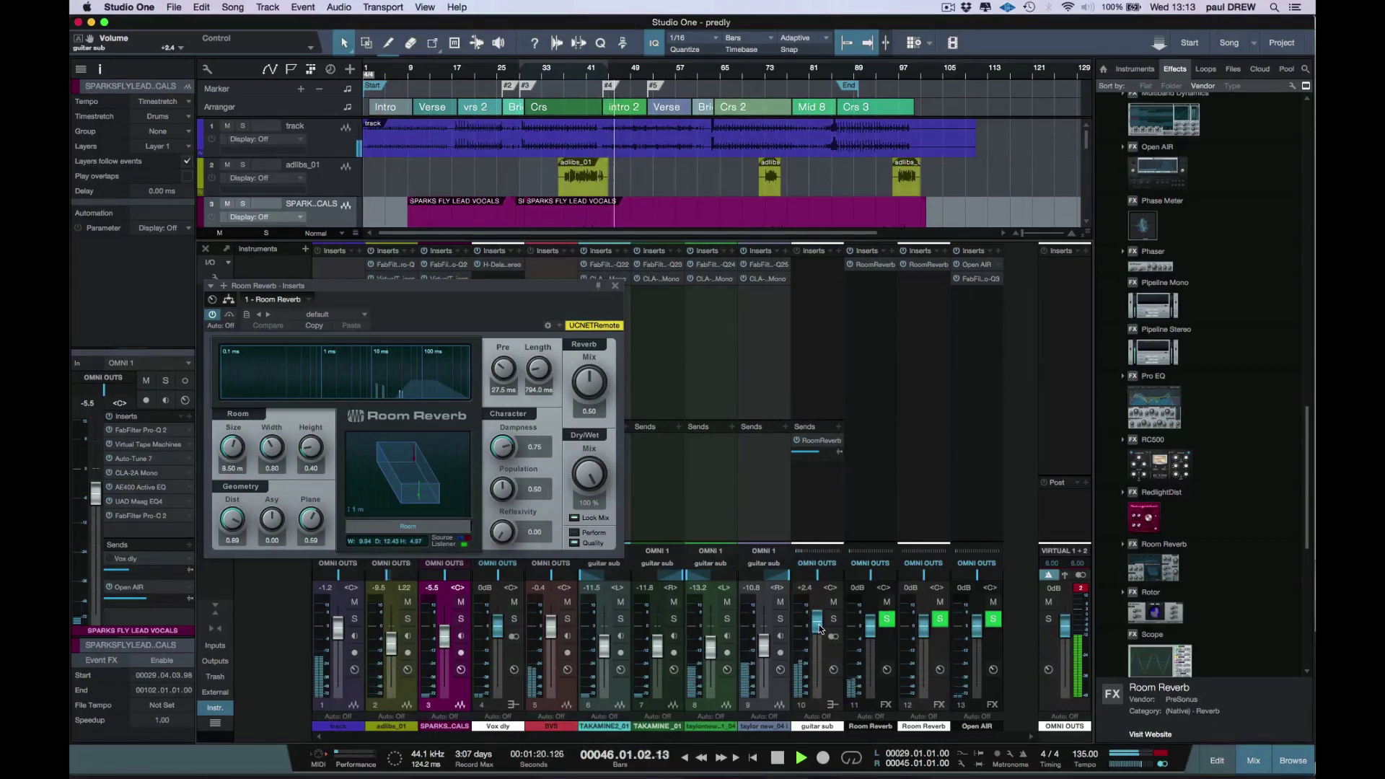
drag(820, 628, 820, 629)
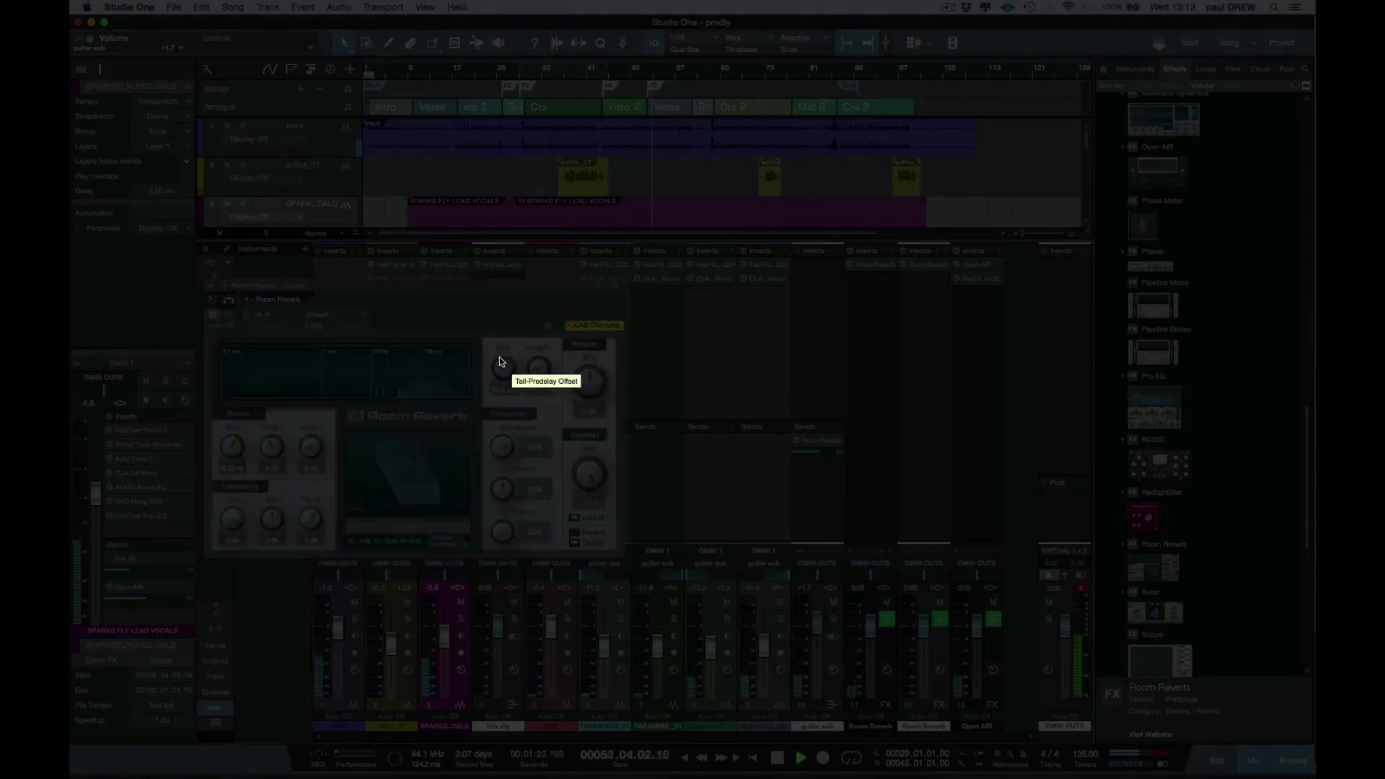
Step: Solo the guitar sub and set the Room Reverb predelay to about 56 ms
click(832, 618)
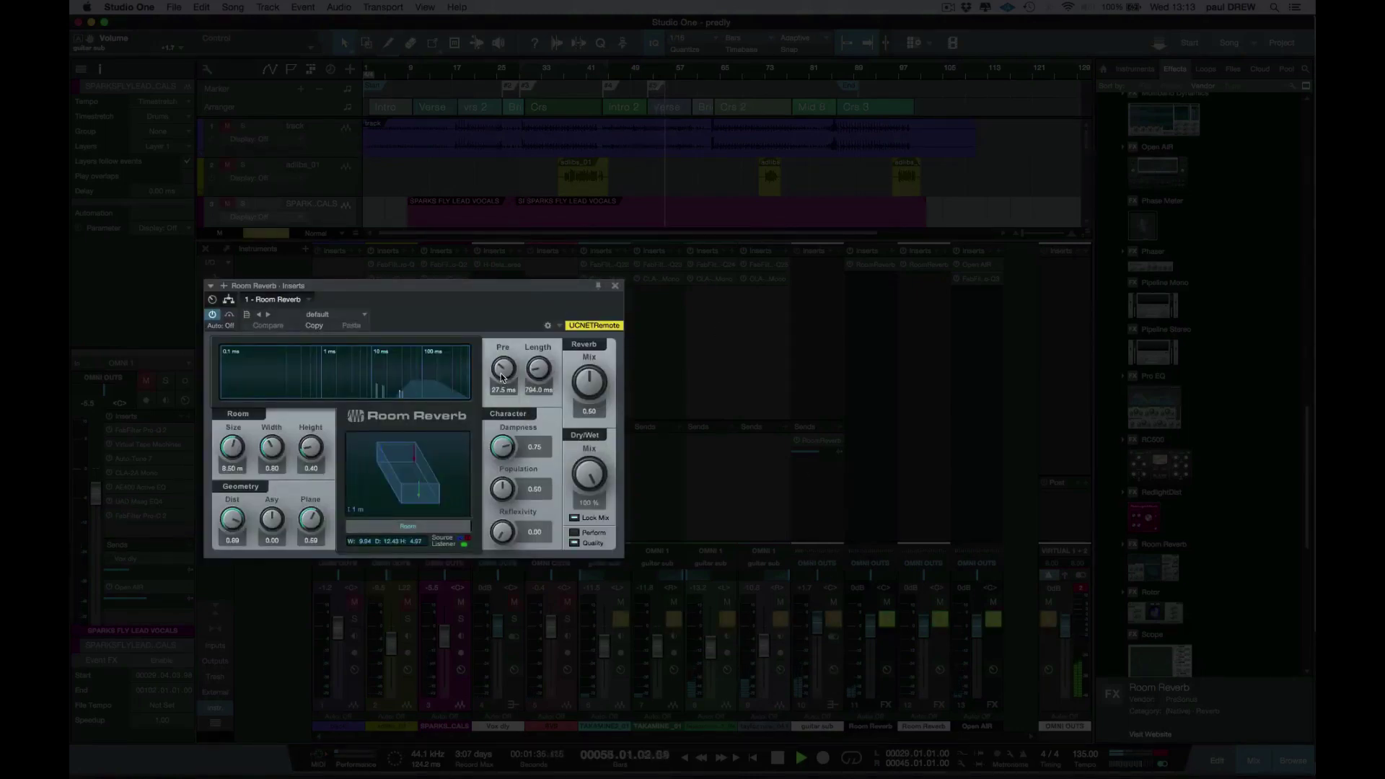
drag(497, 373, 496, 364)
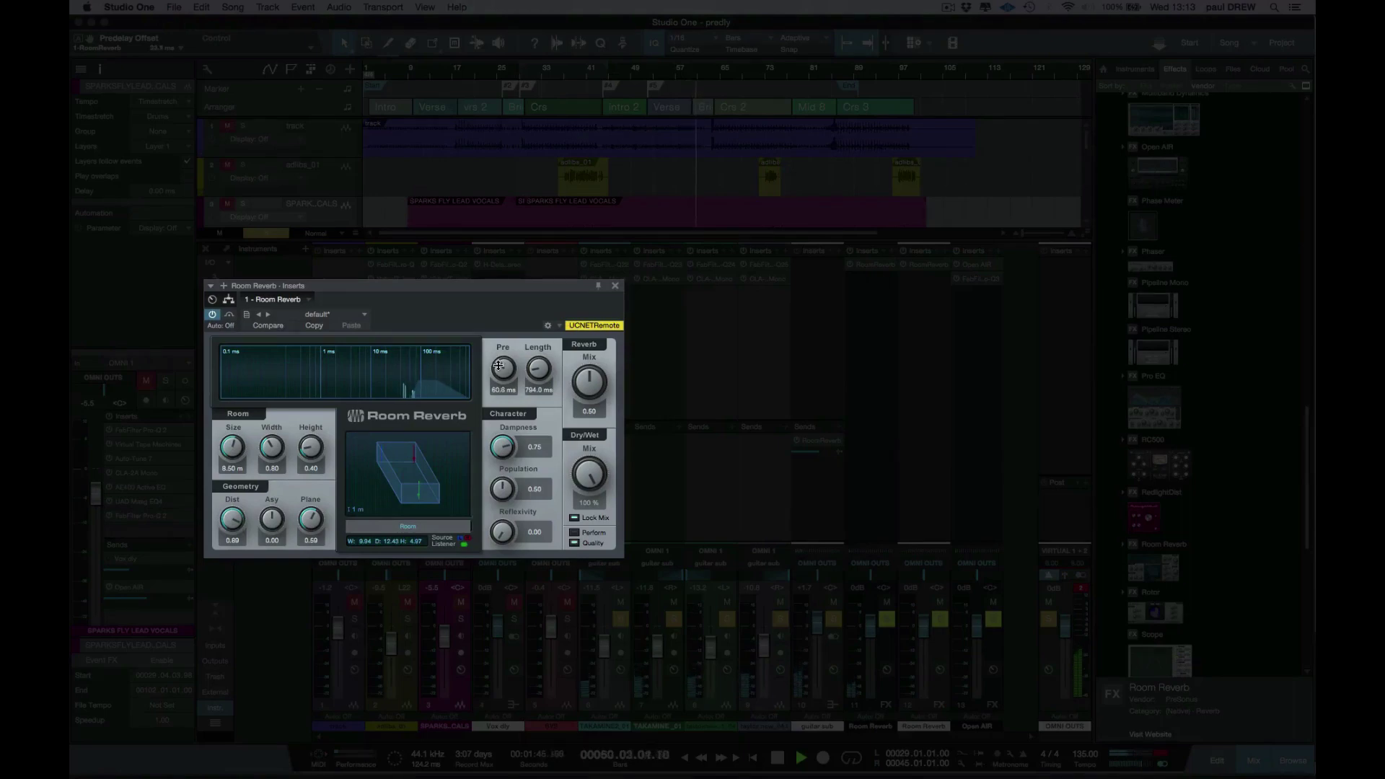
drag(497, 366, 492, 383)
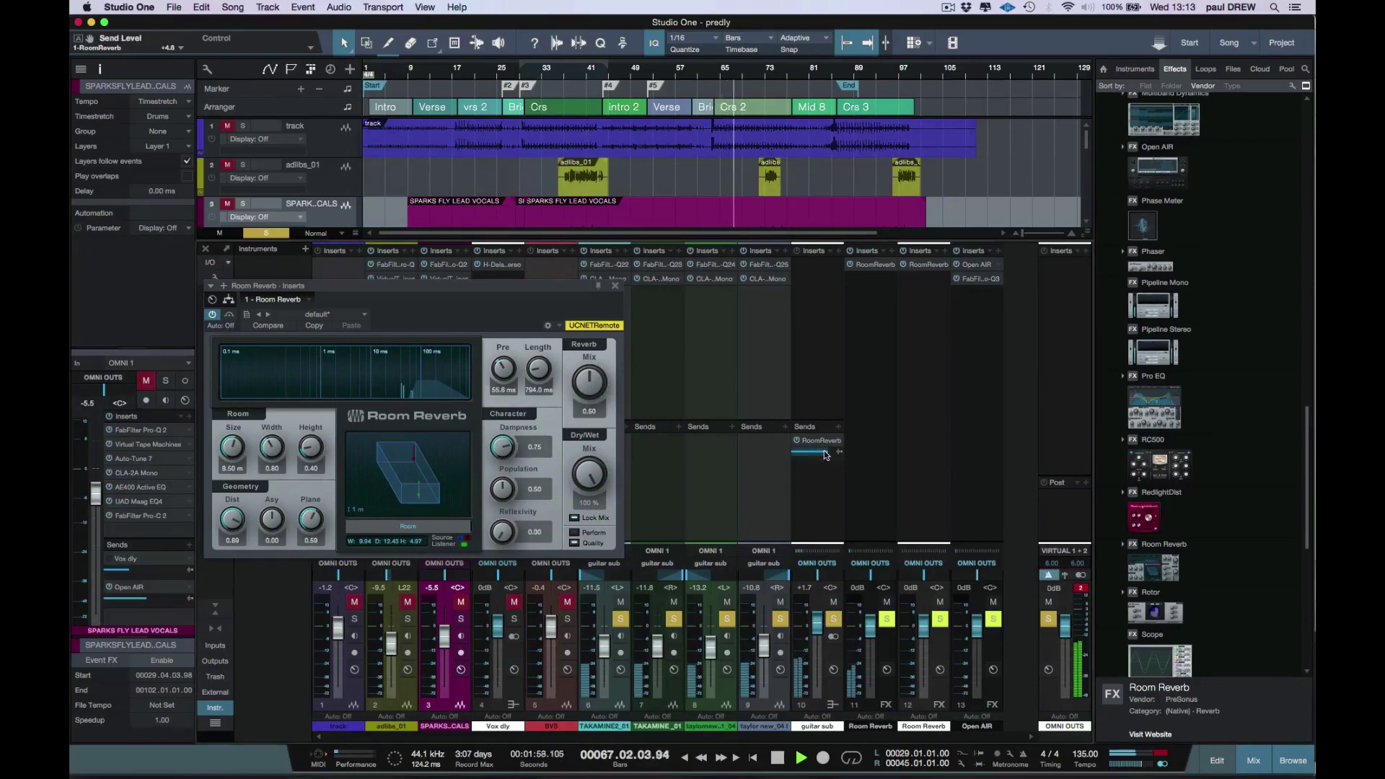
Step: Lower the guitar sub's Room Reverb send to about -5 dB, unsolo the guitar sub to hear the full mix, and stop playback
drag(826, 455, 815, 457)
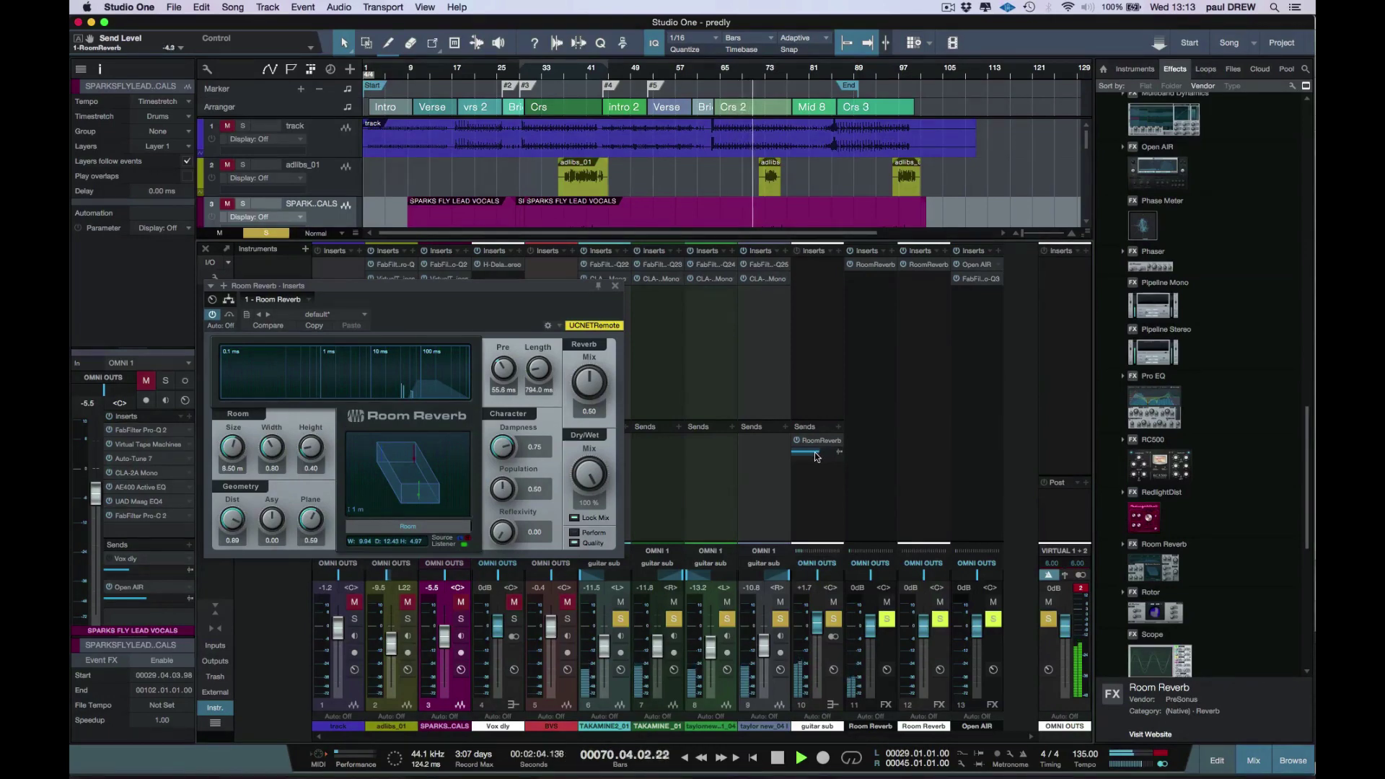
click(834, 618)
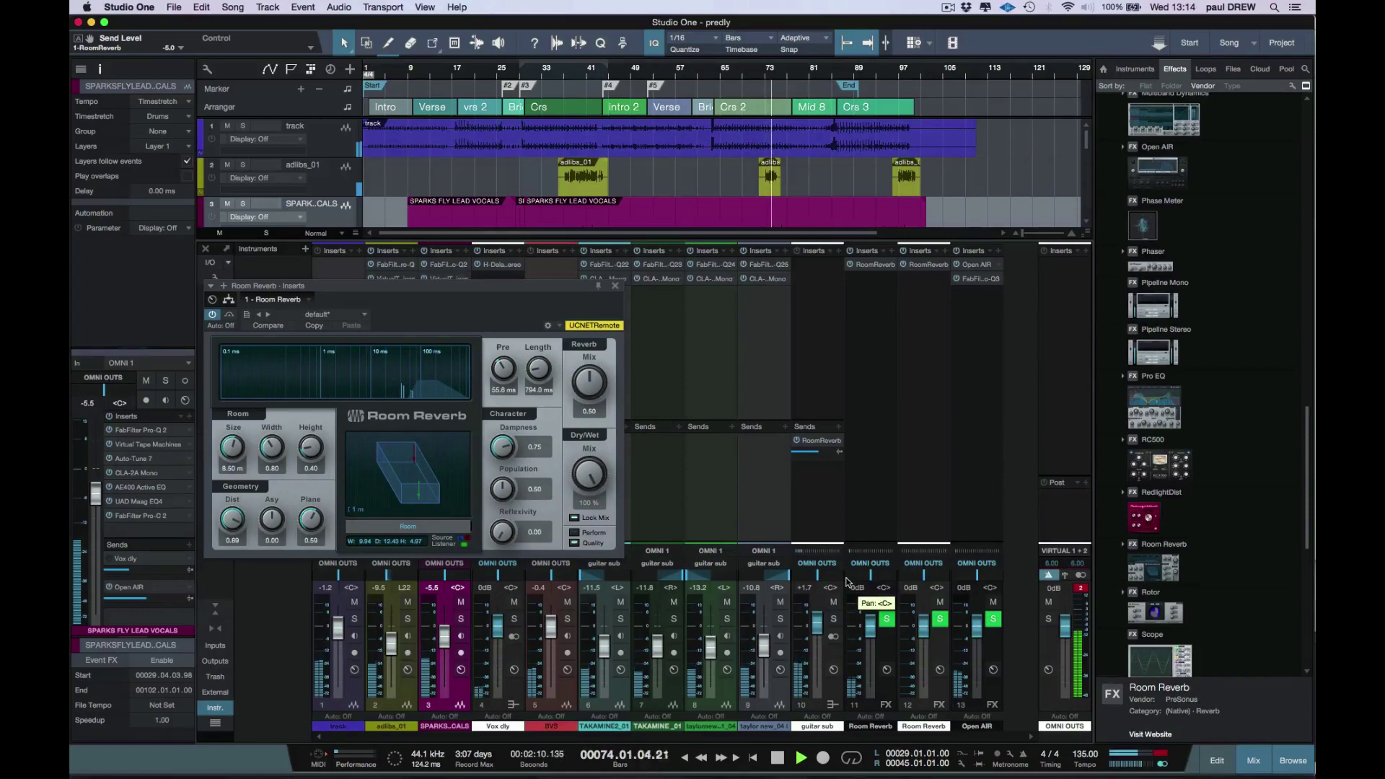
click(776, 759)
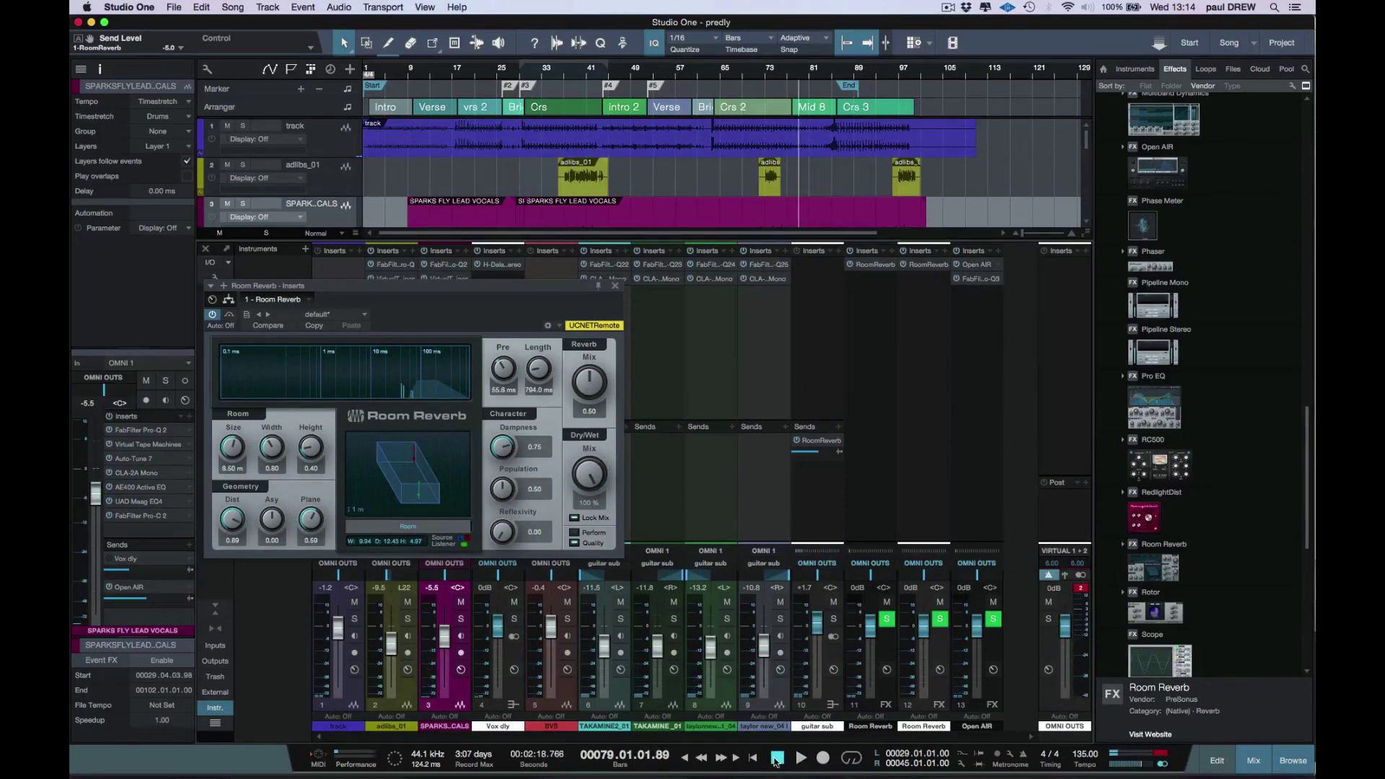